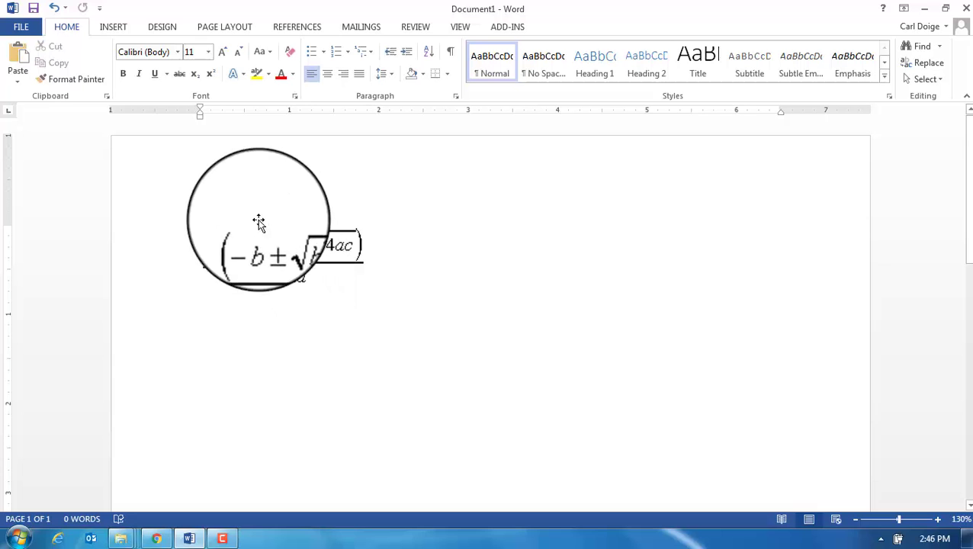
Insert a new blank equation below the existing formula and start it with "x =" followed by an empty stacked fraction
click(114, 29)
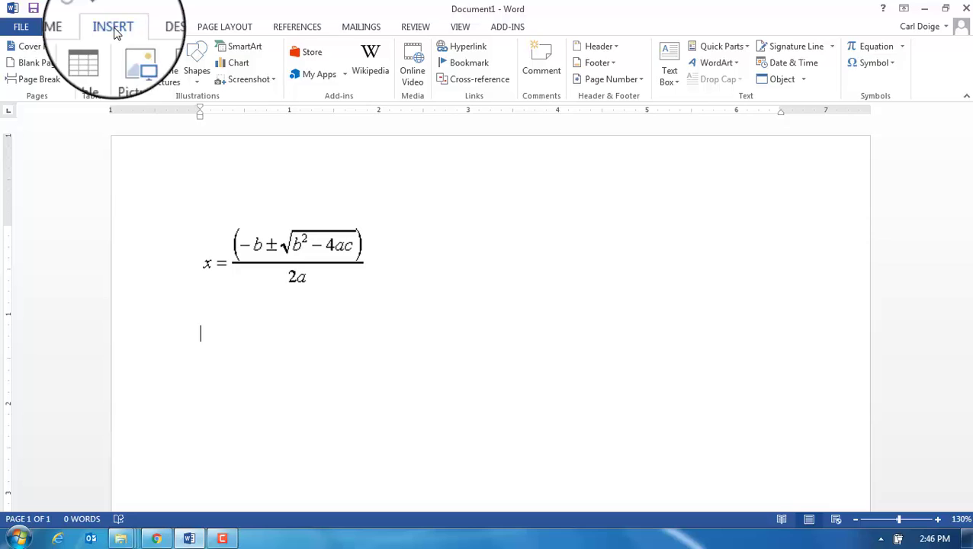
click(903, 48)
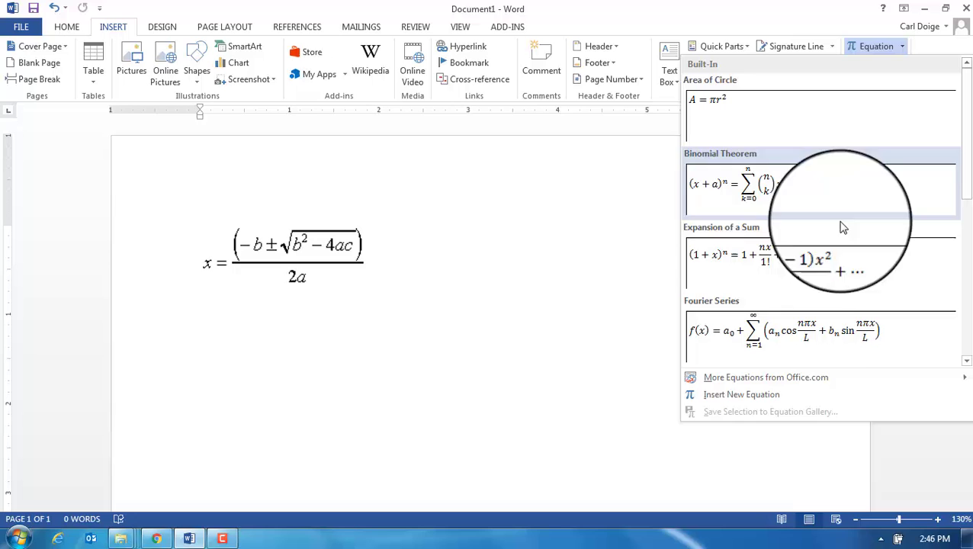
click(862, 48)
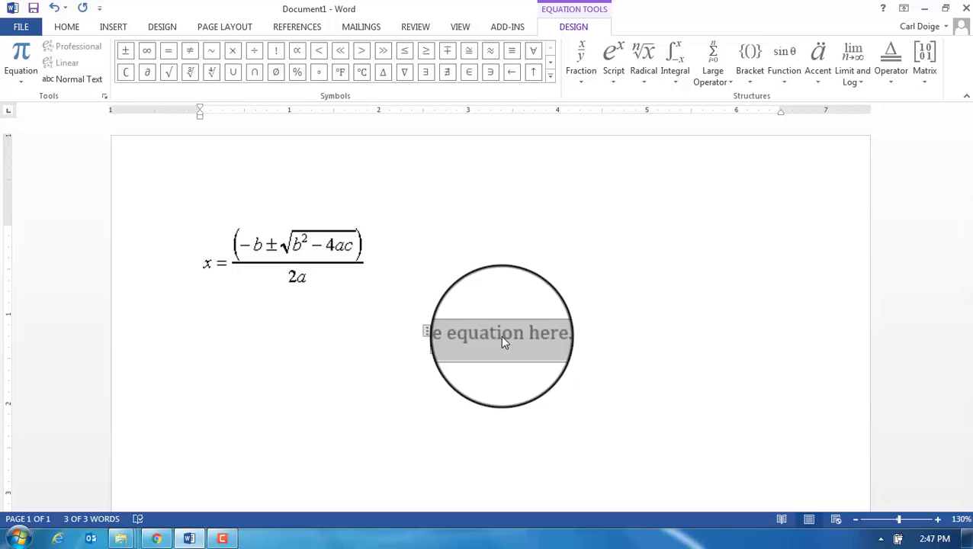
text(x =)
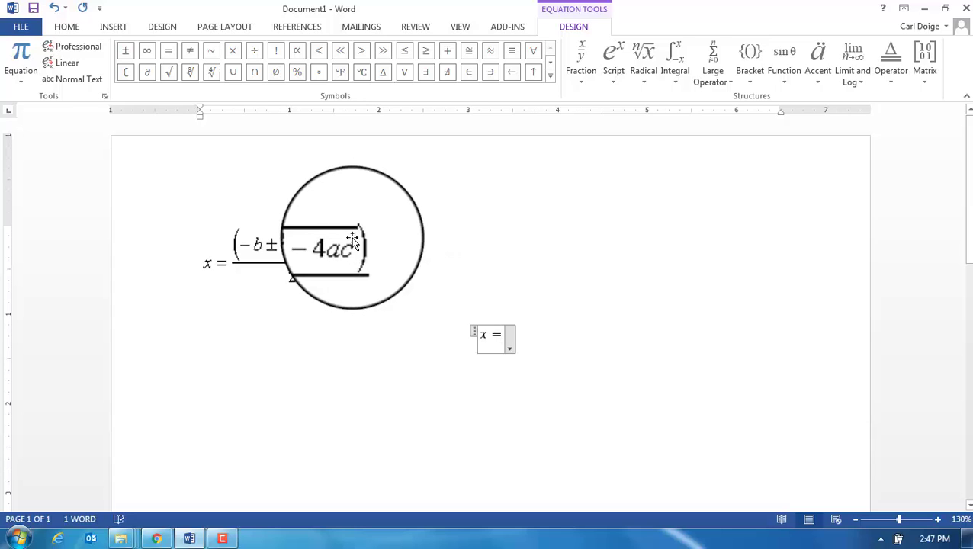
click(581, 82)
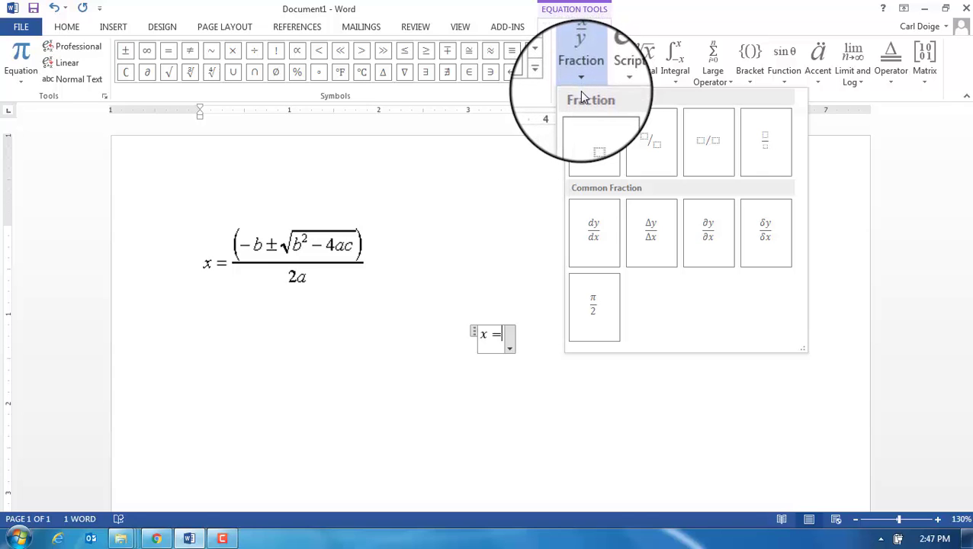
click(594, 141)
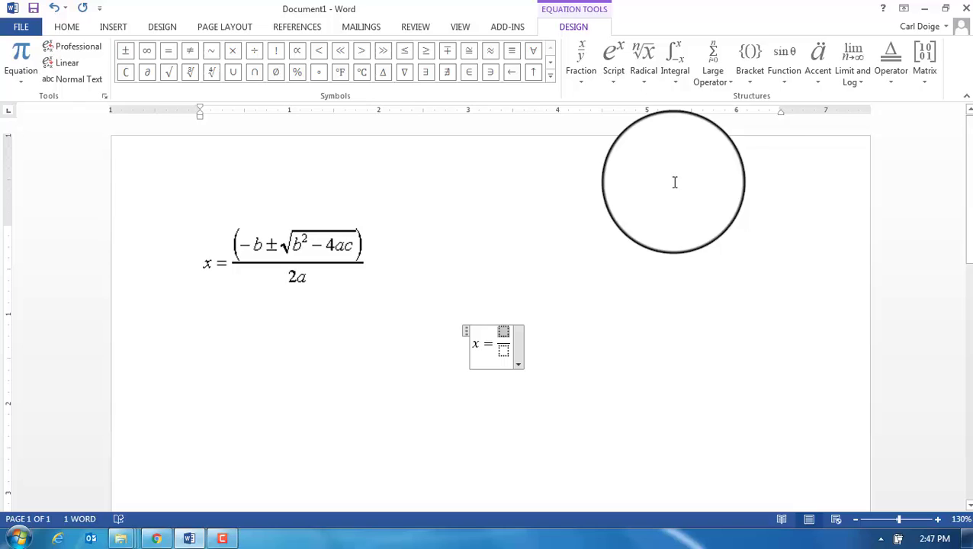
Add round brackets to the fraction's numerator and enter −b ± inside them
click(751, 83)
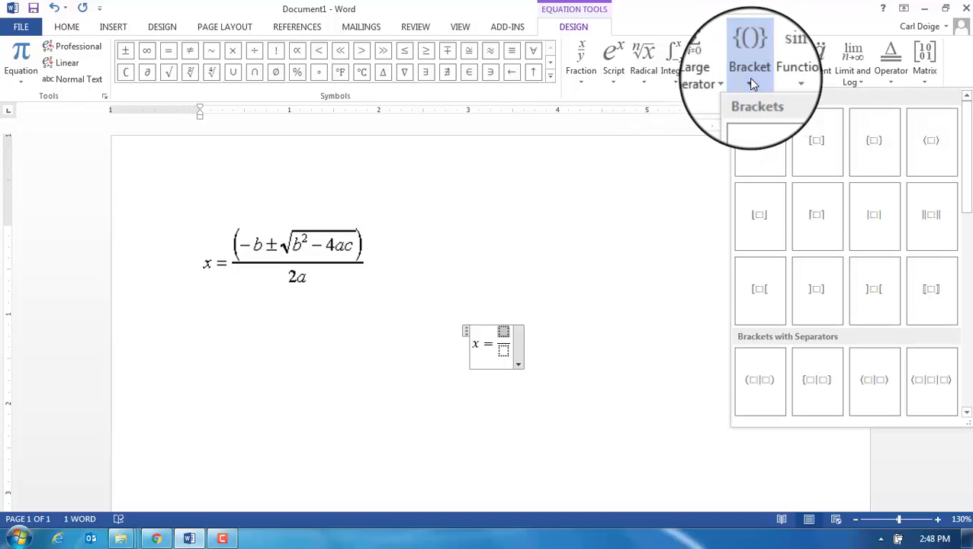
click(761, 144)
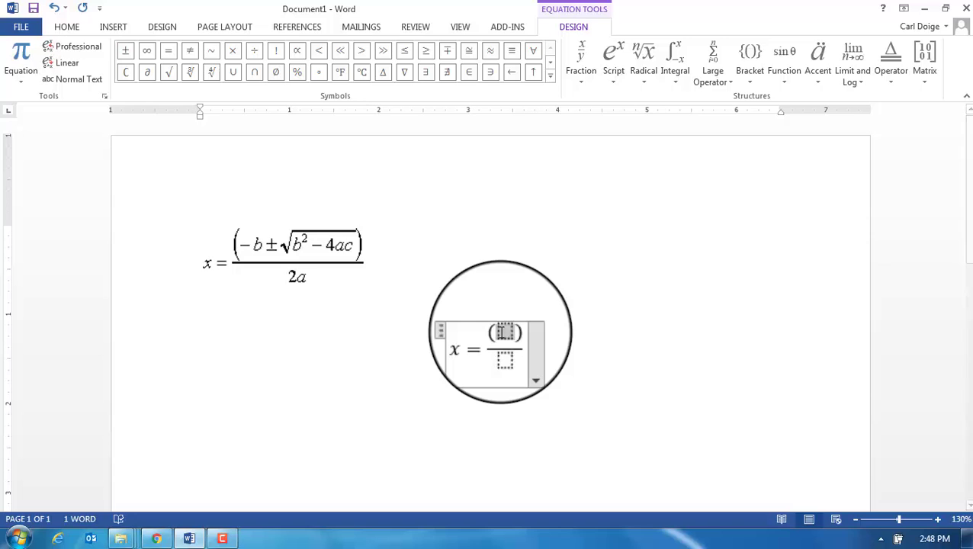
text(-b)
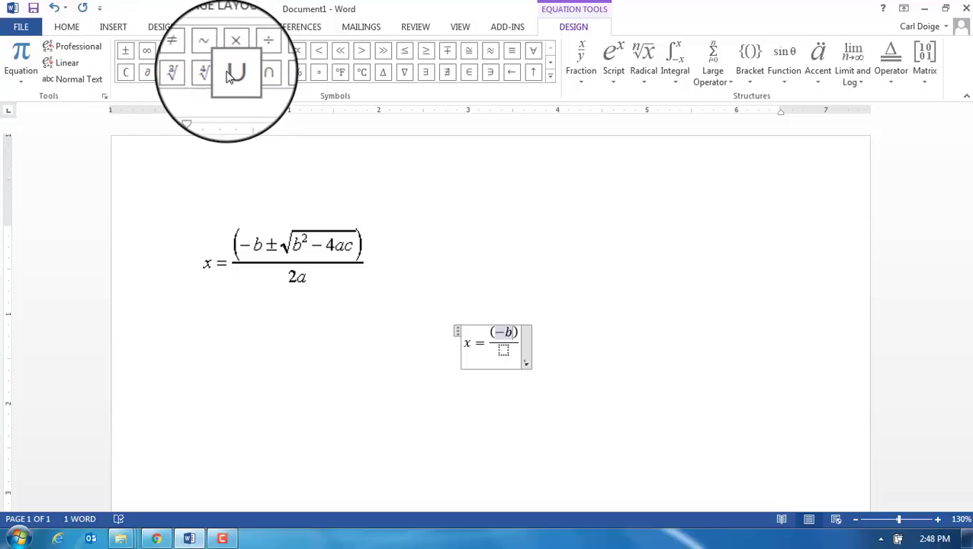
click(129, 58)
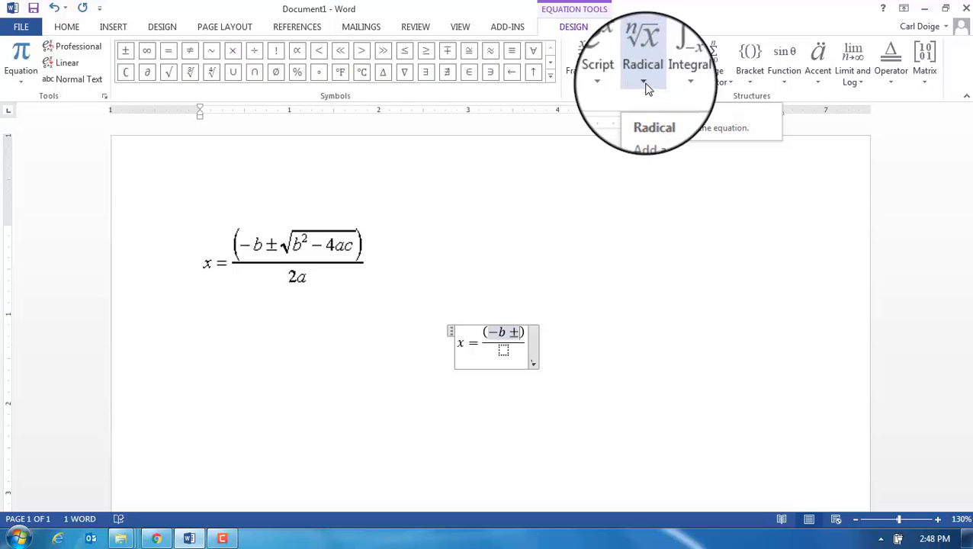
Insert a plain square root after the ± sign and fill it with b² − 4ac, using a superscript template for b²
click(645, 82)
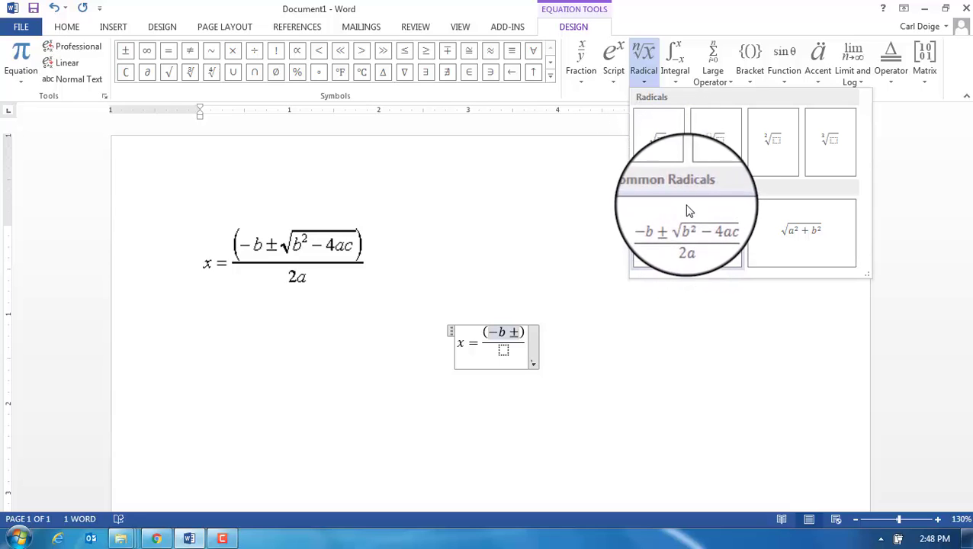
click(660, 143)
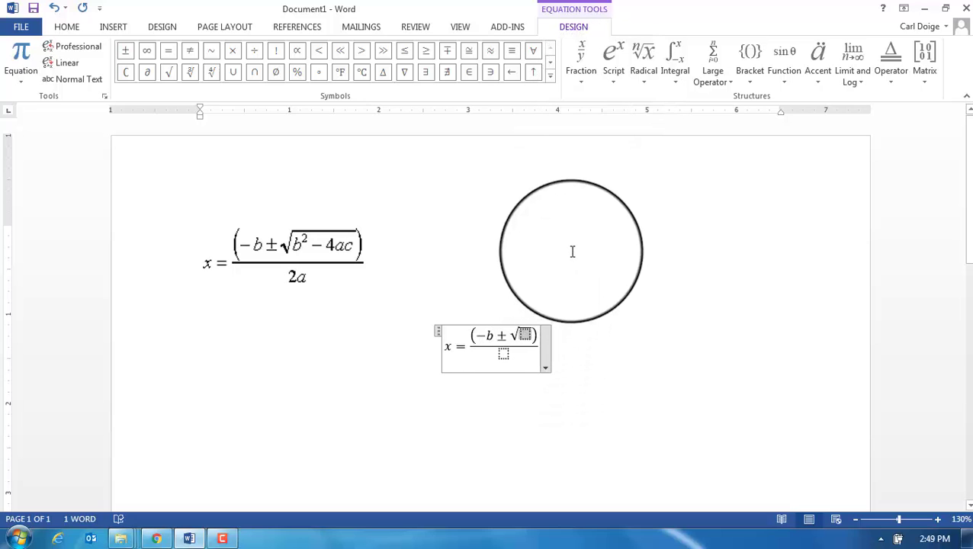
click(613, 83)
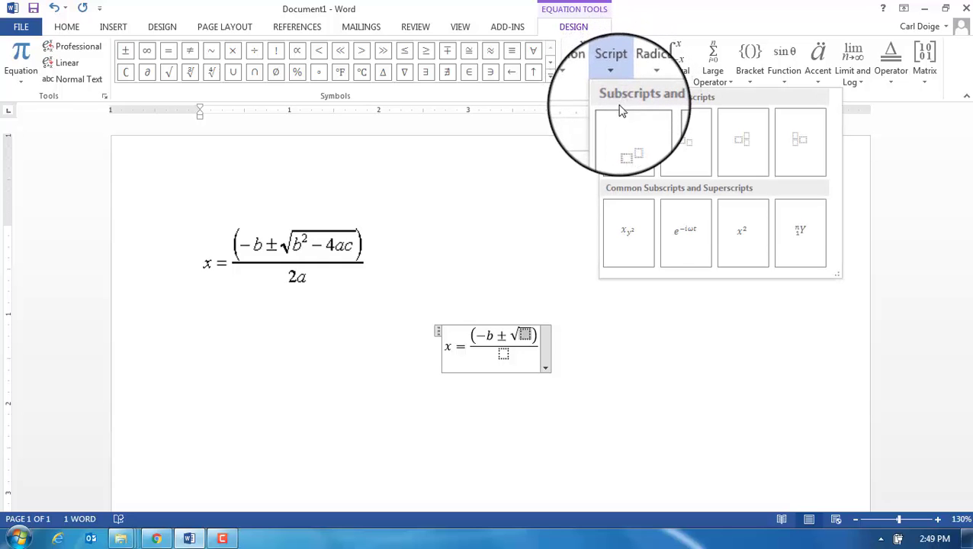
click(627, 142)
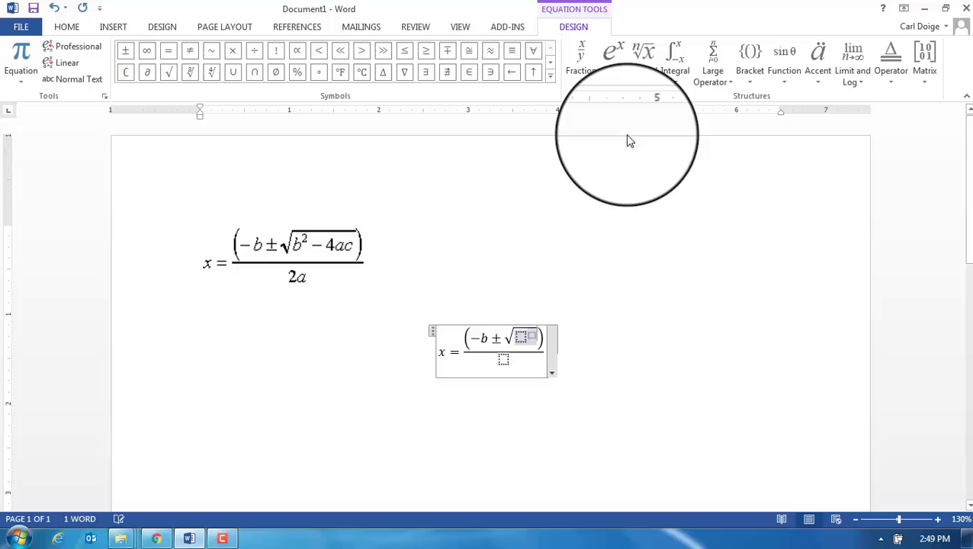
click(522, 338)
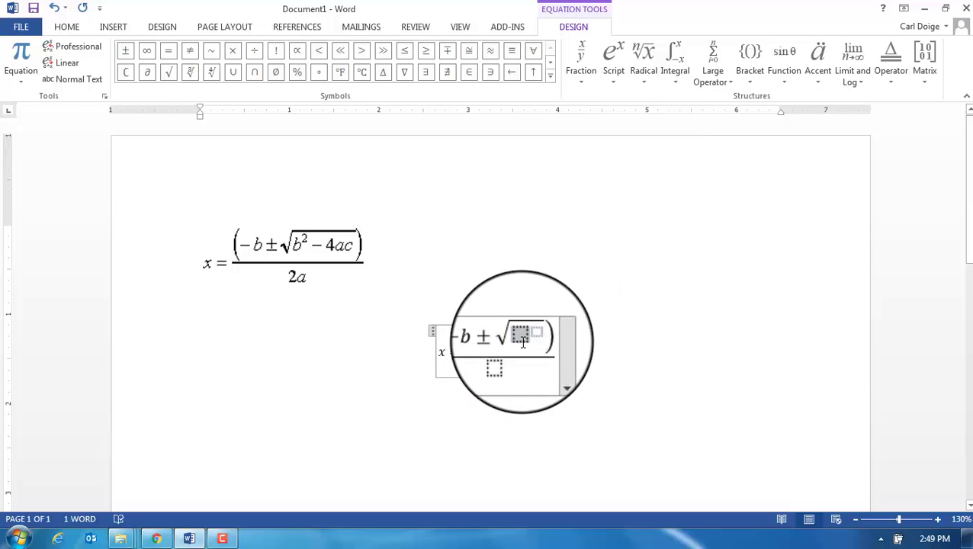
text(b)
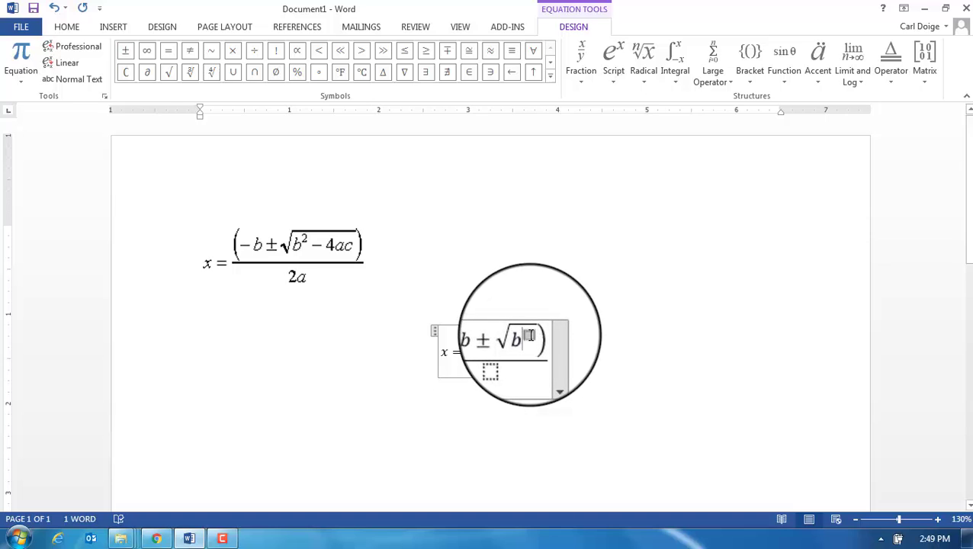
text(2)
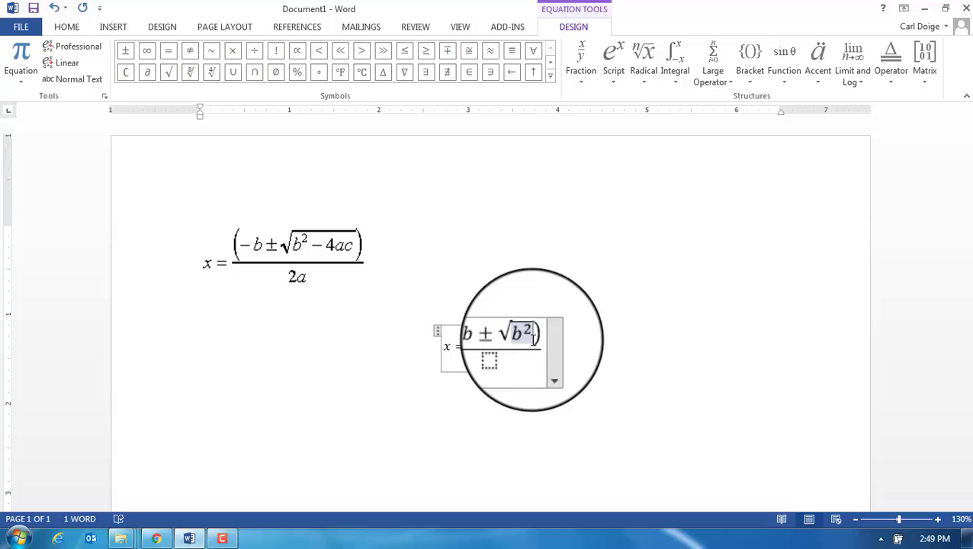
text(-)
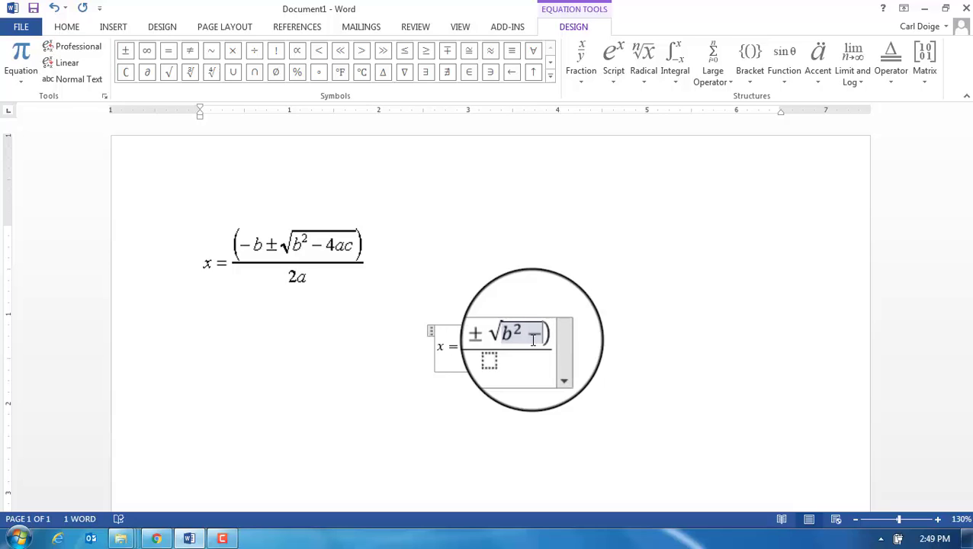
text(4a)
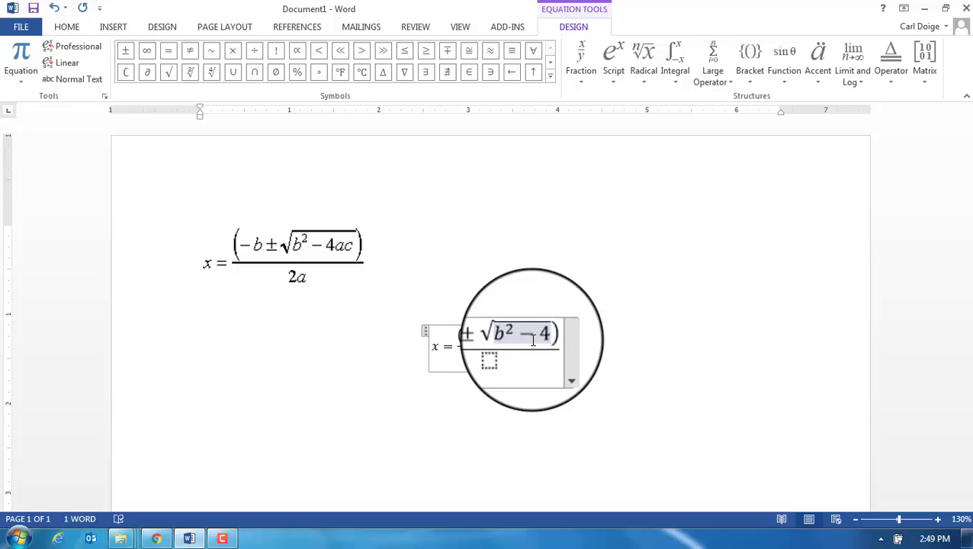
text(c)
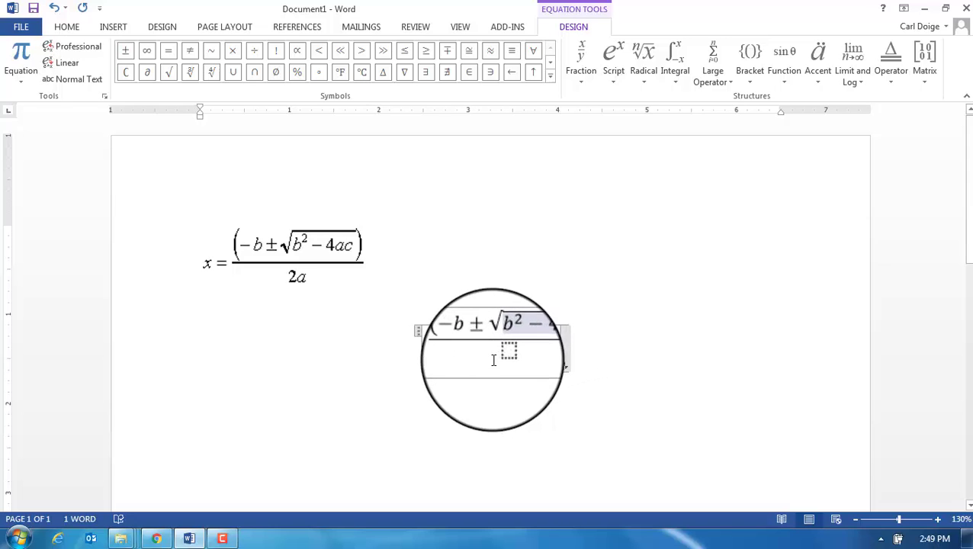
Enter 2a as the fraction's denominator and leave the equation
click(503, 352)
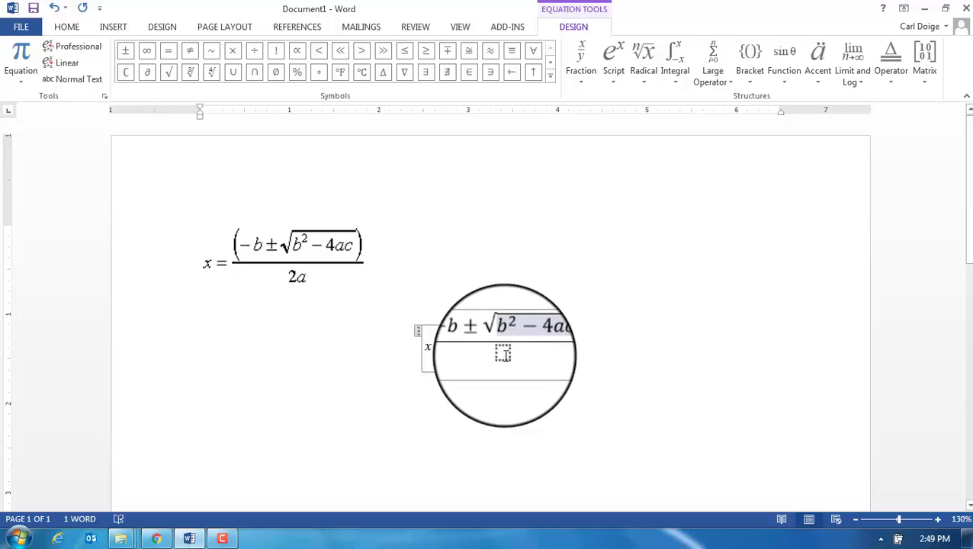
text(2a)
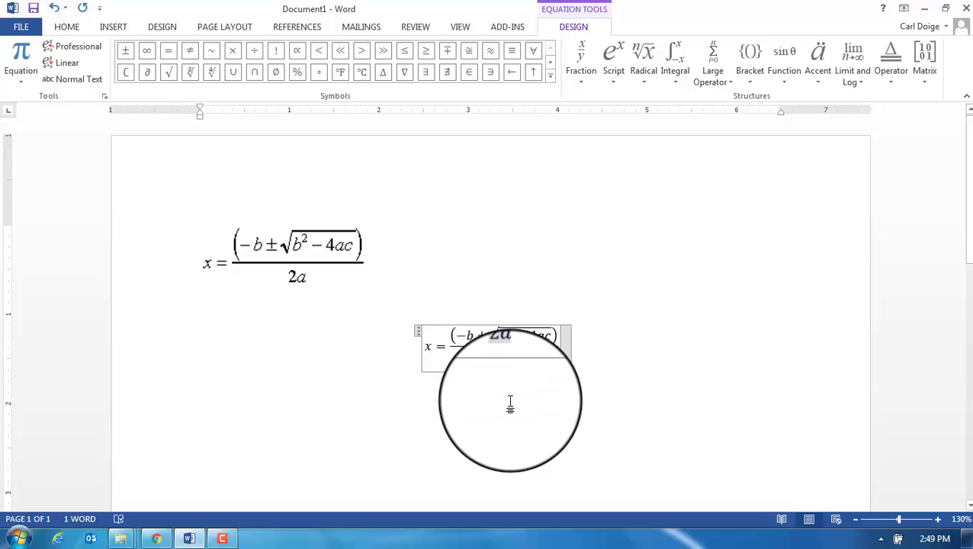
click(510, 404)
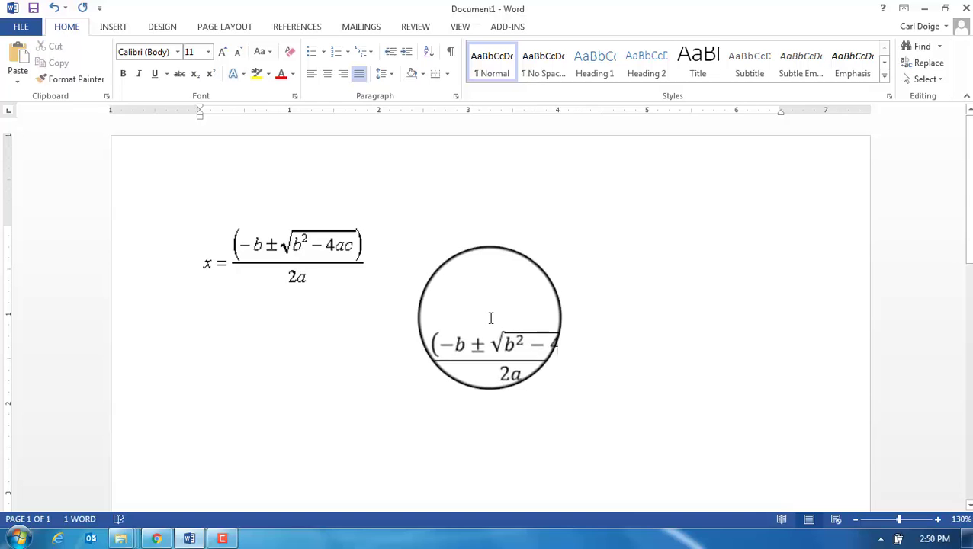
Add a new line below the finished equation and insert another blank equation there
key(Down)
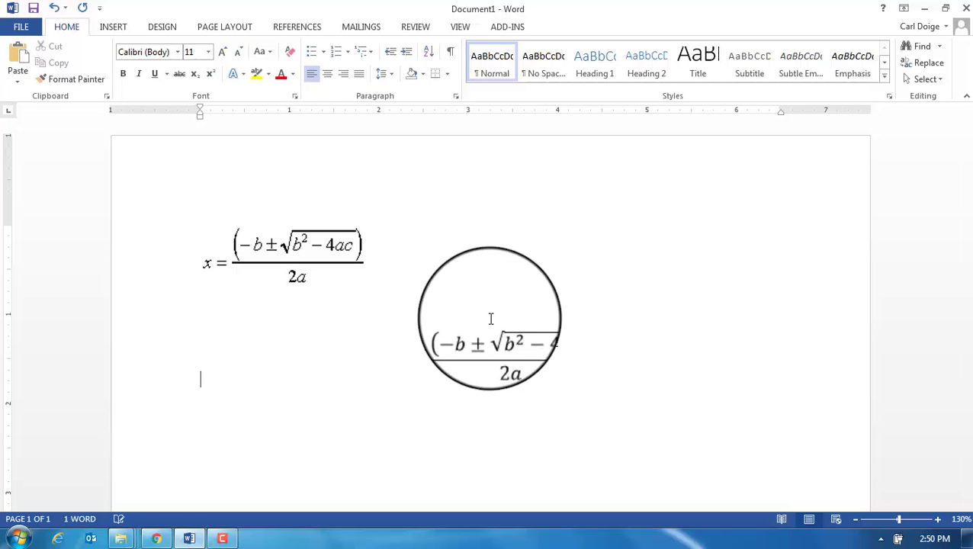
key(Return)
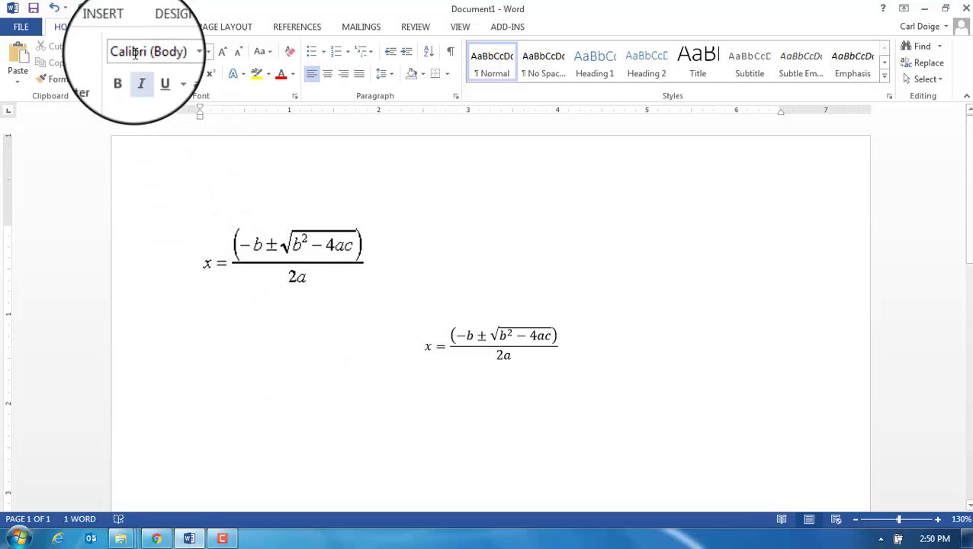
click(109, 32)
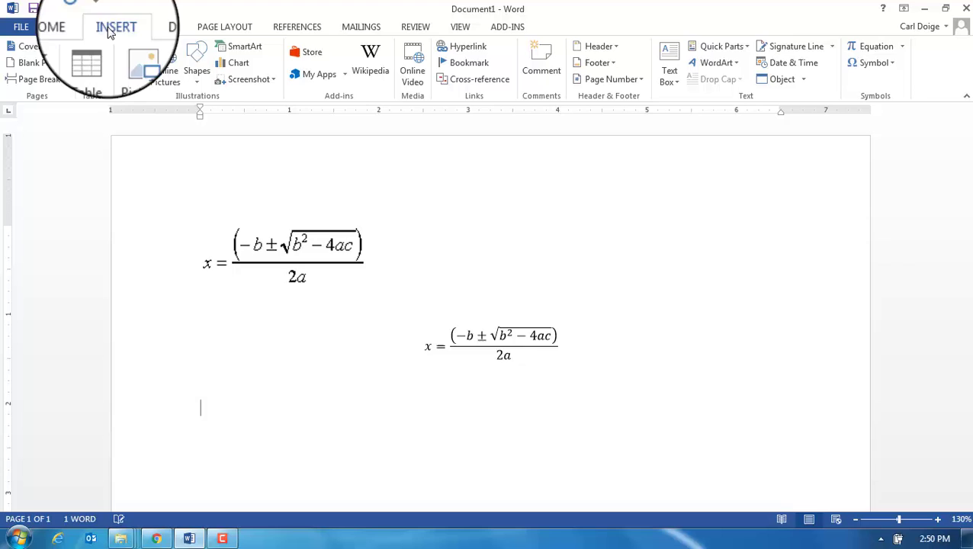
click(875, 47)
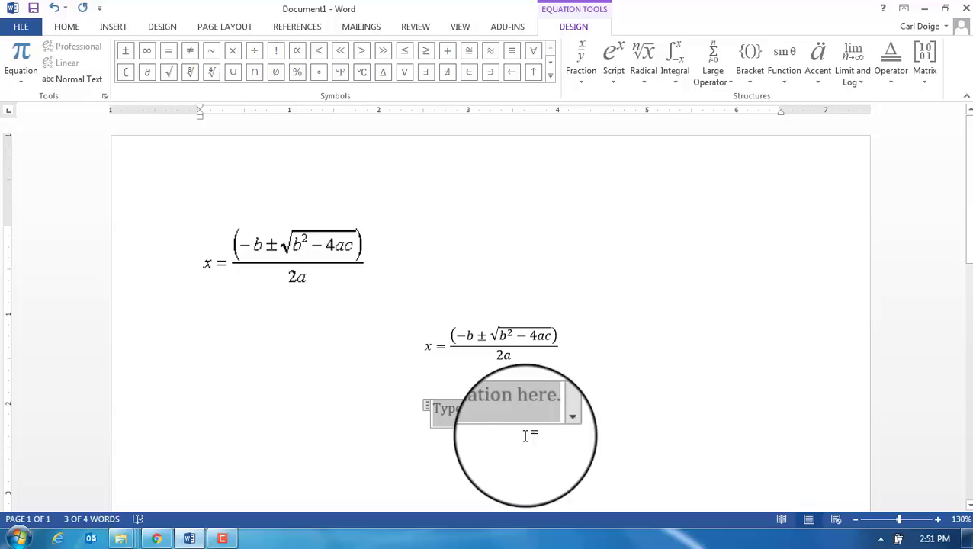
Enter "x = (−b ±" directly into the second equation without a fraction or bracket template
text(x=)
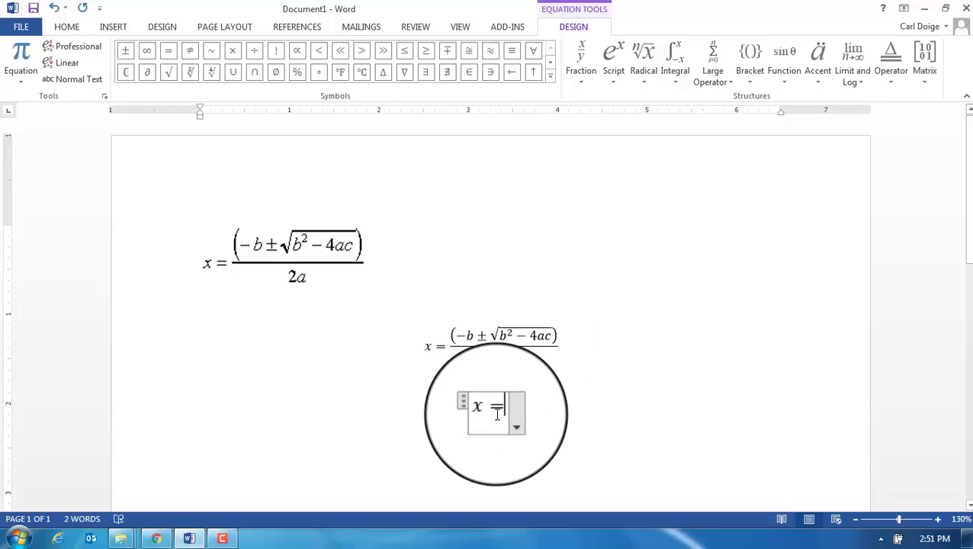
text(()
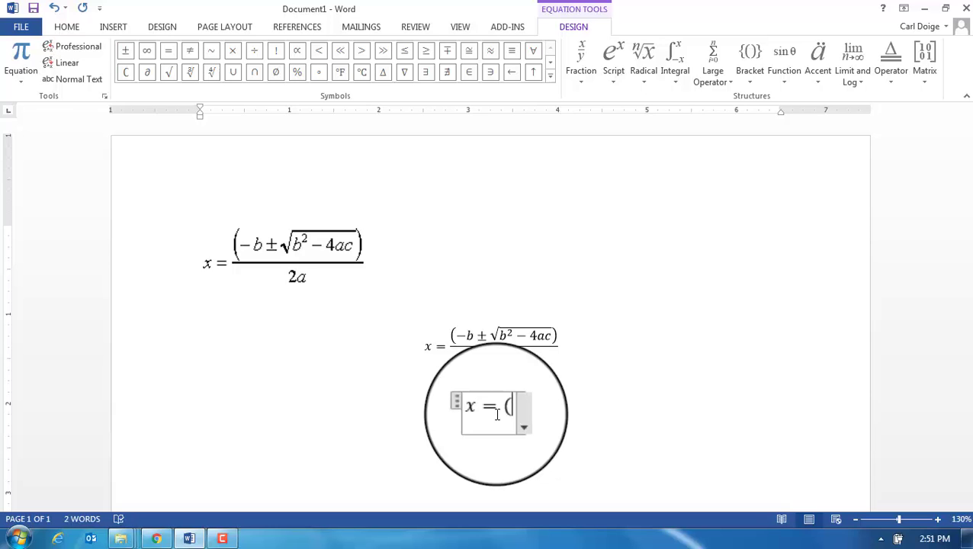
text(-)
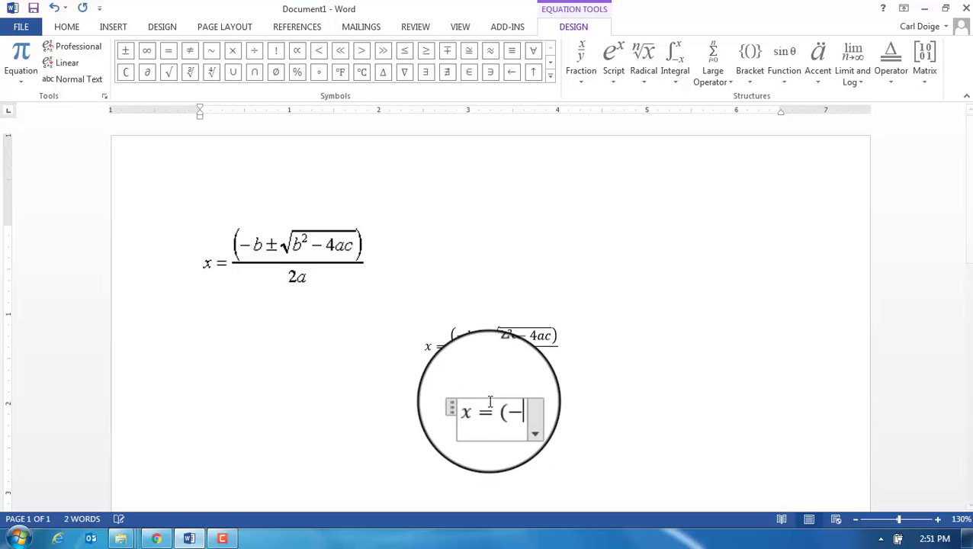
text(b)
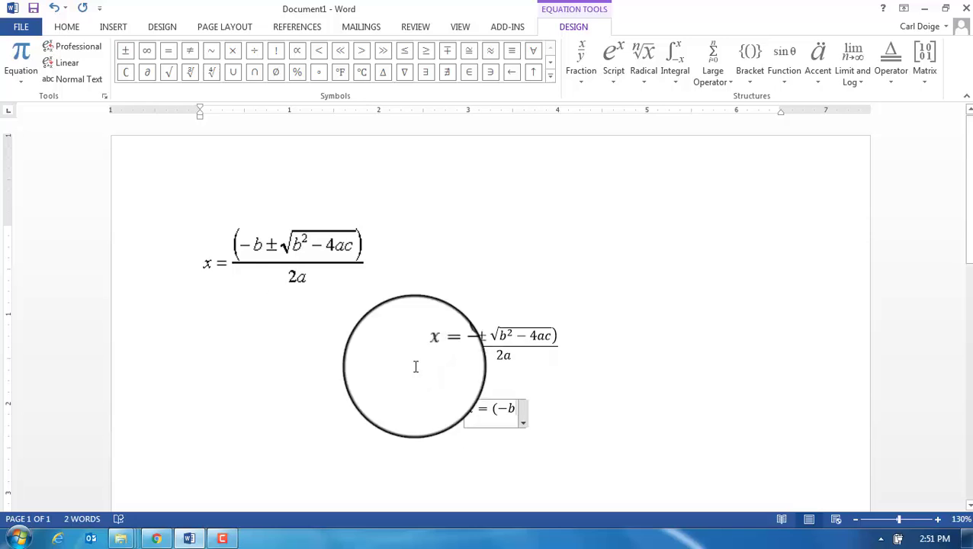
click(126, 54)
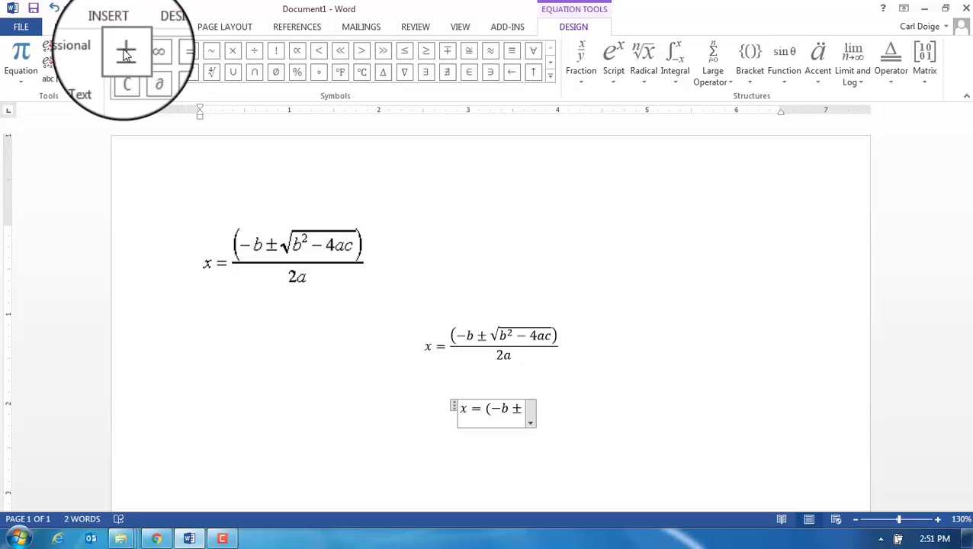
Insert a plain square root after the ± sign in the second equation and fill it with b^2 − 4ac, building the exponent inline
click(644, 75)
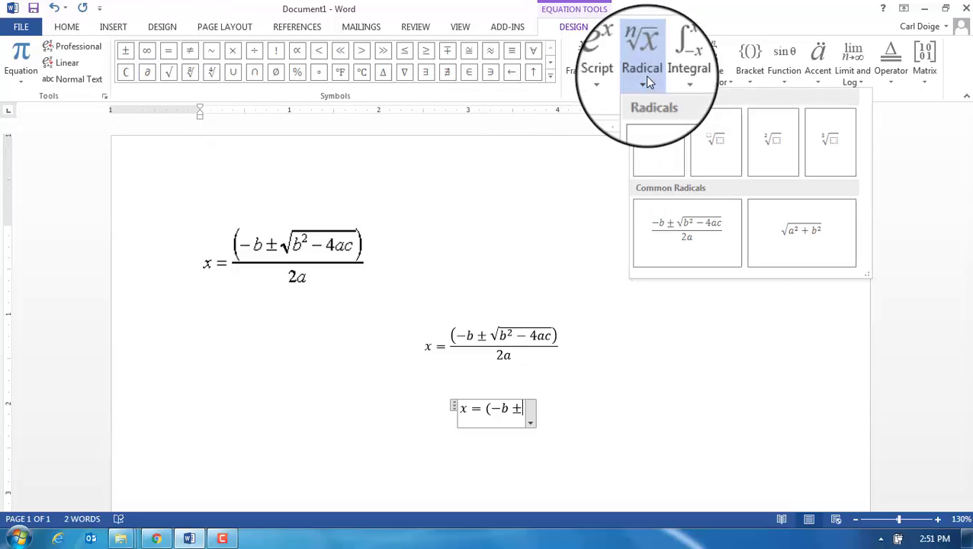
click(662, 137)
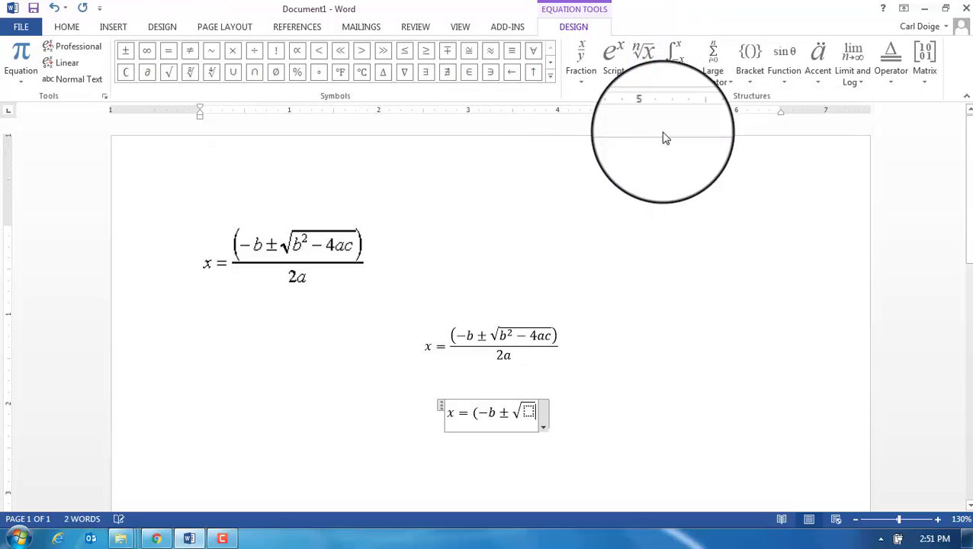
click(529, 412)
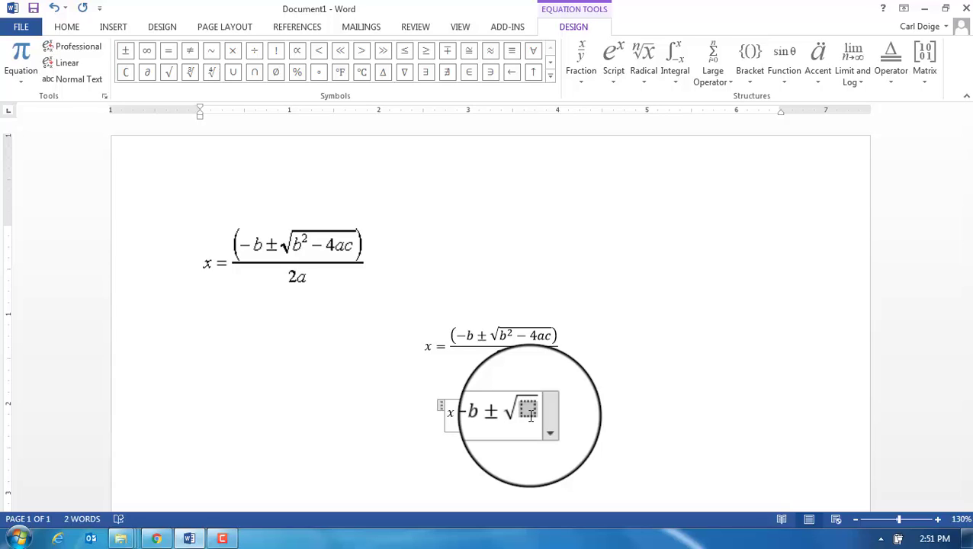
text(b)
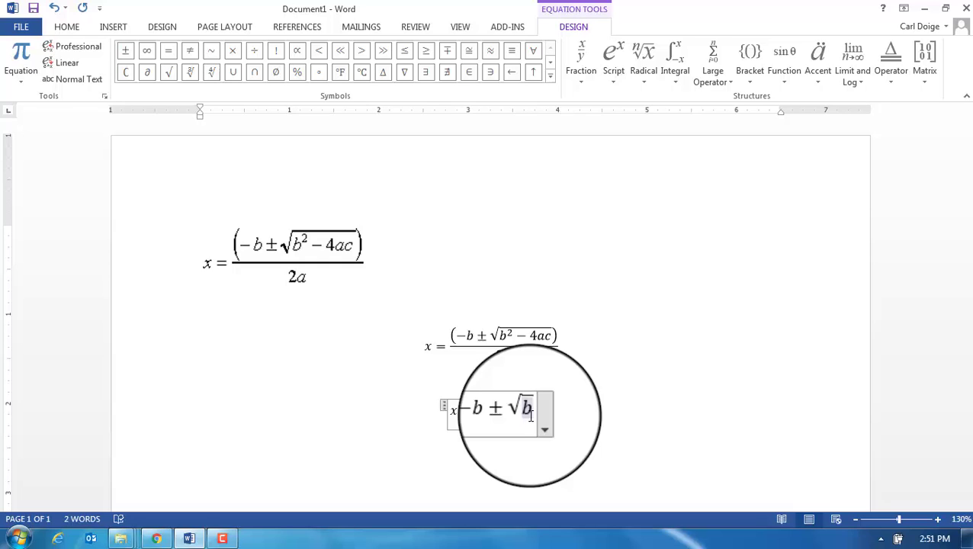
text(^)
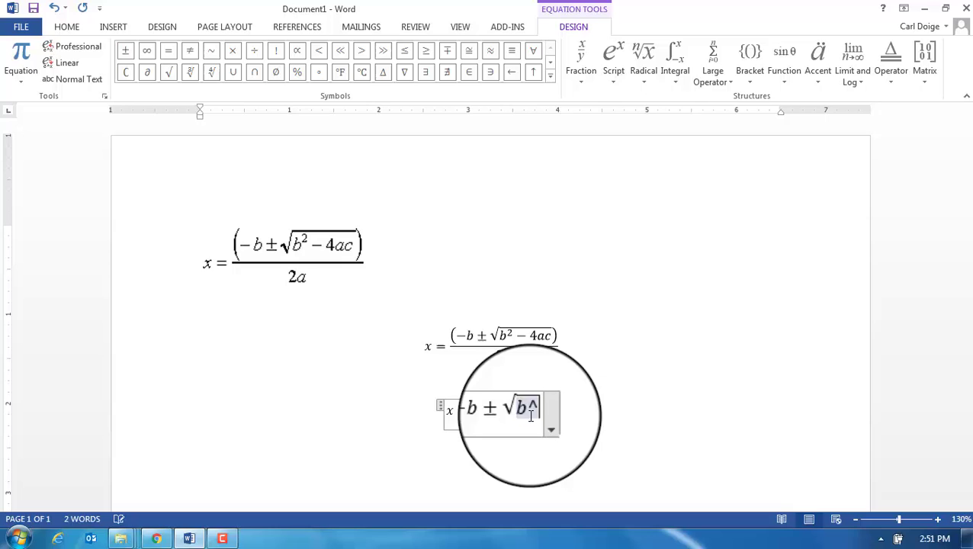
text(2)
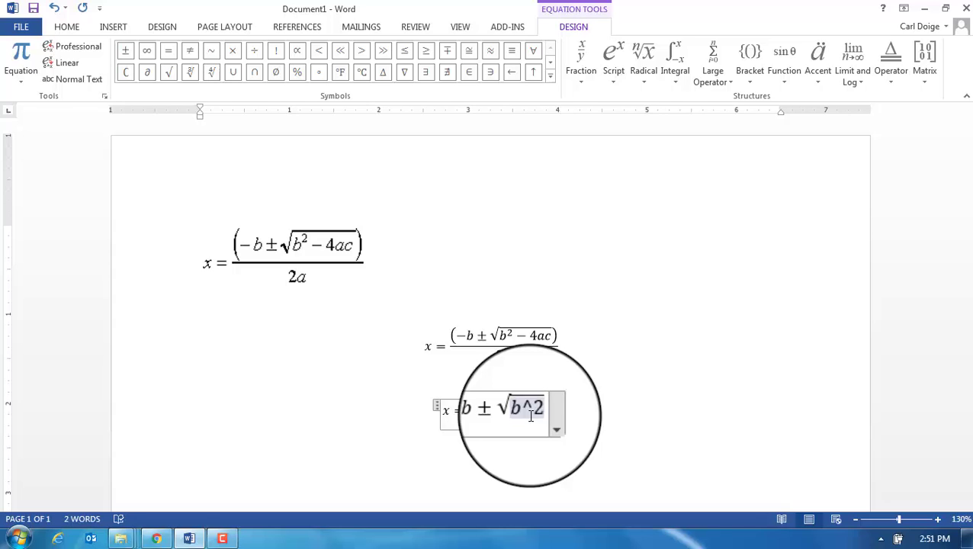
key(space)
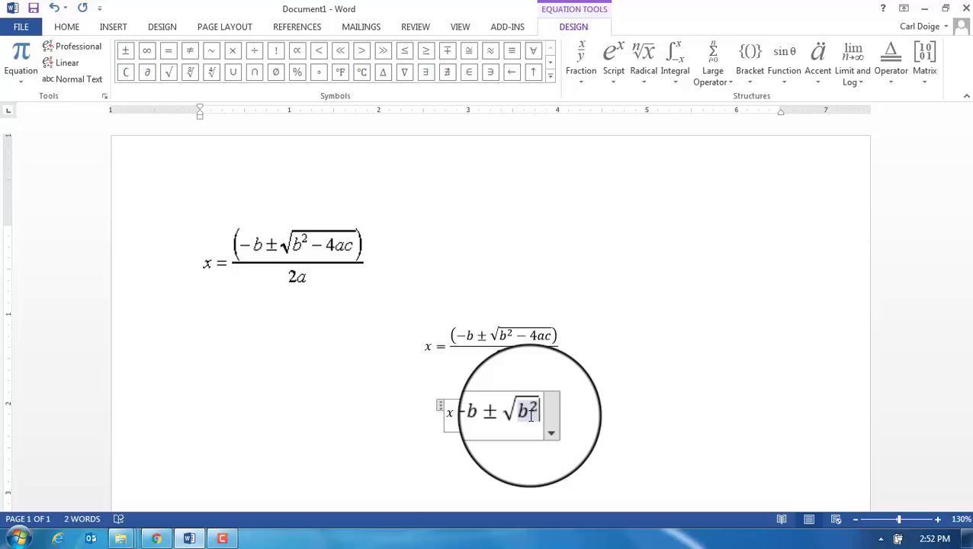
text(-)
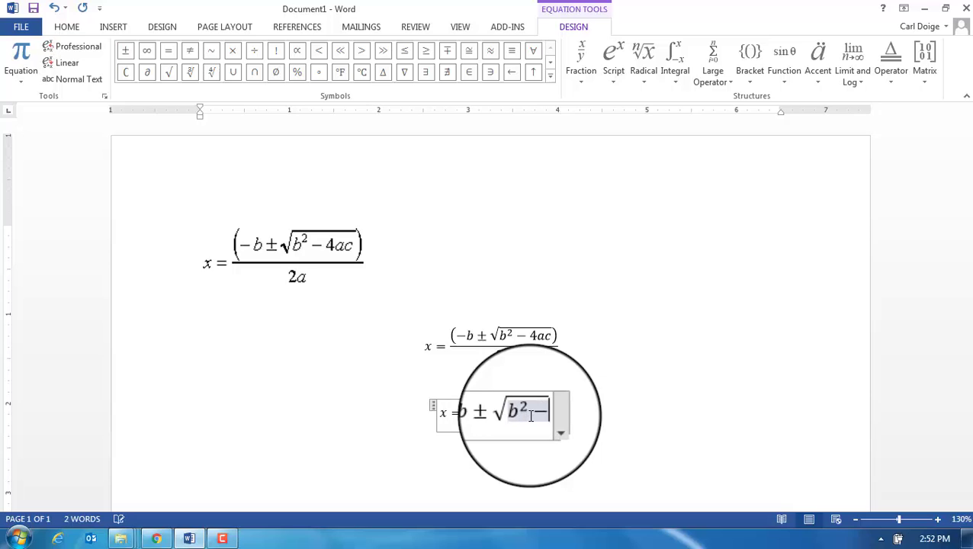
text(4)
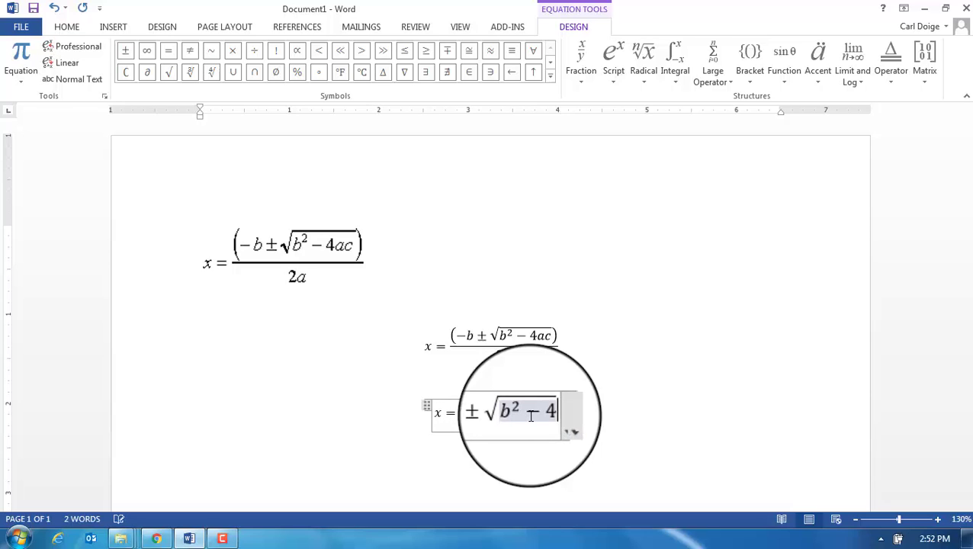
text(ac)
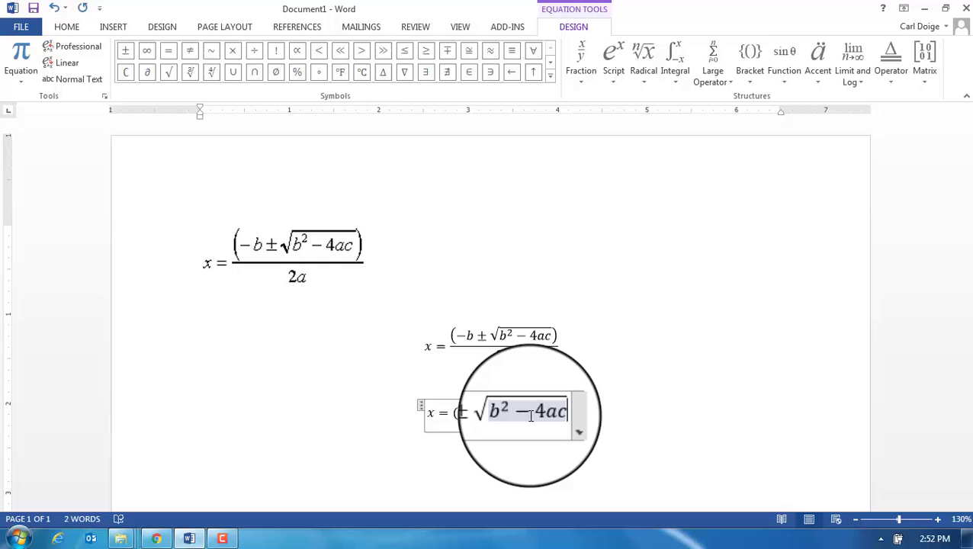
Close the round bracket after the square root, outside the radical, so that the bracket pair is built up
text())
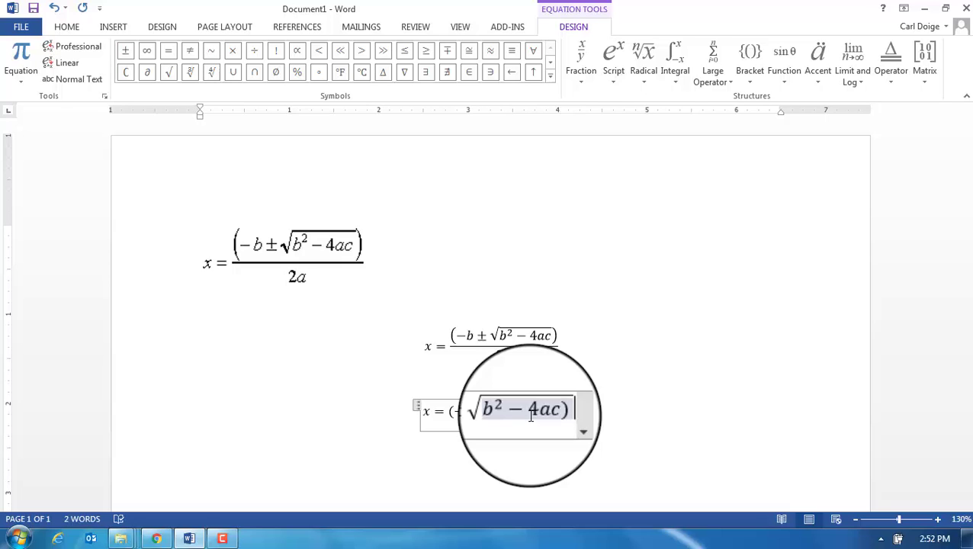
key(BackSpace)
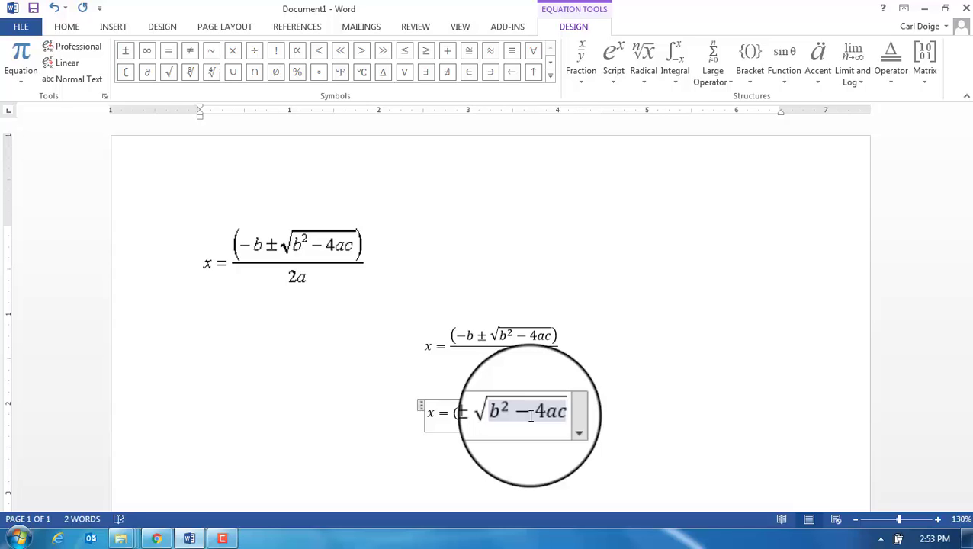
key(Right)
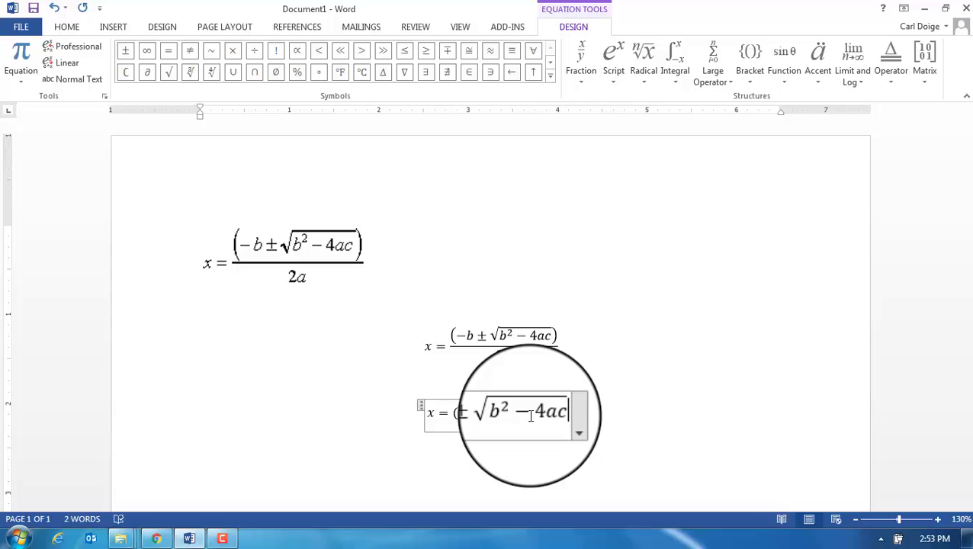
text())
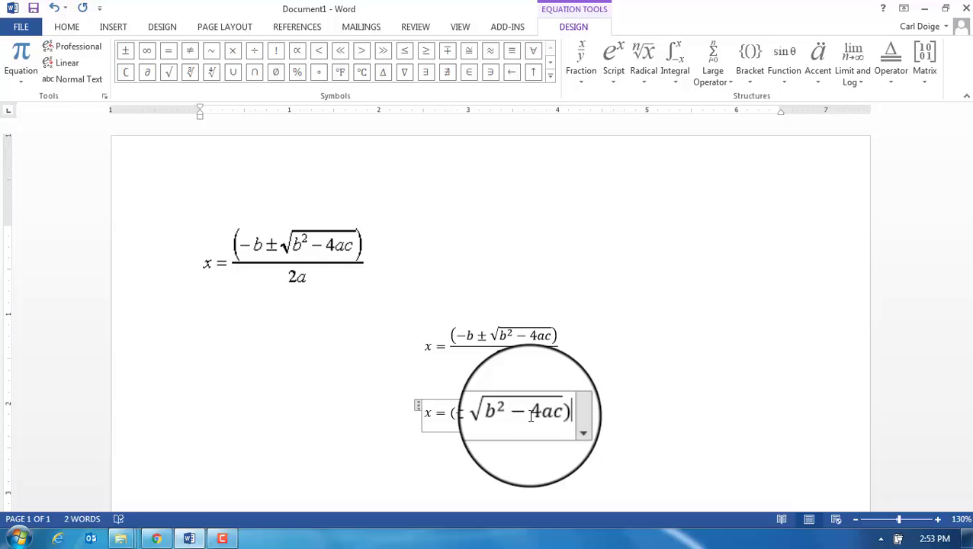
key(space)
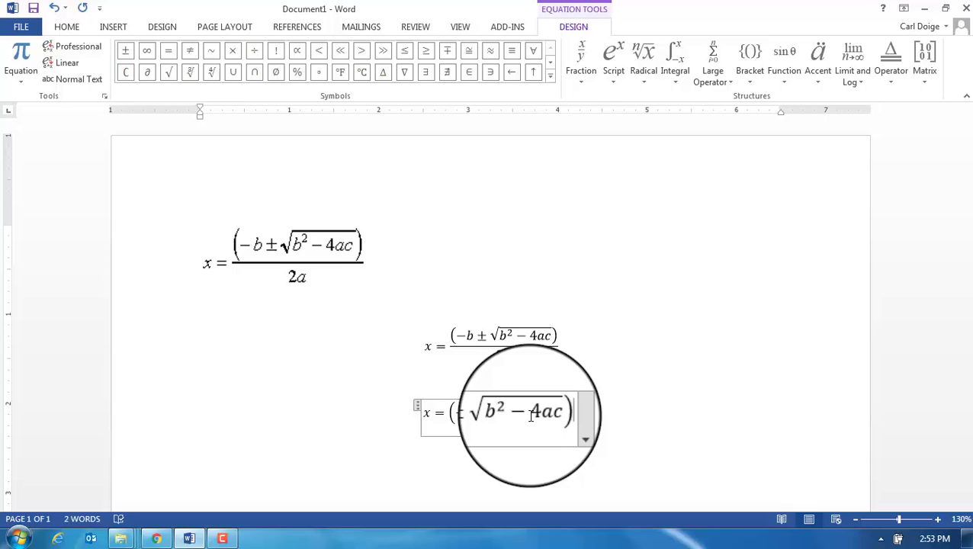
Append /2a after the closing bracket and convert the expression into a stacked fraction
text(/)
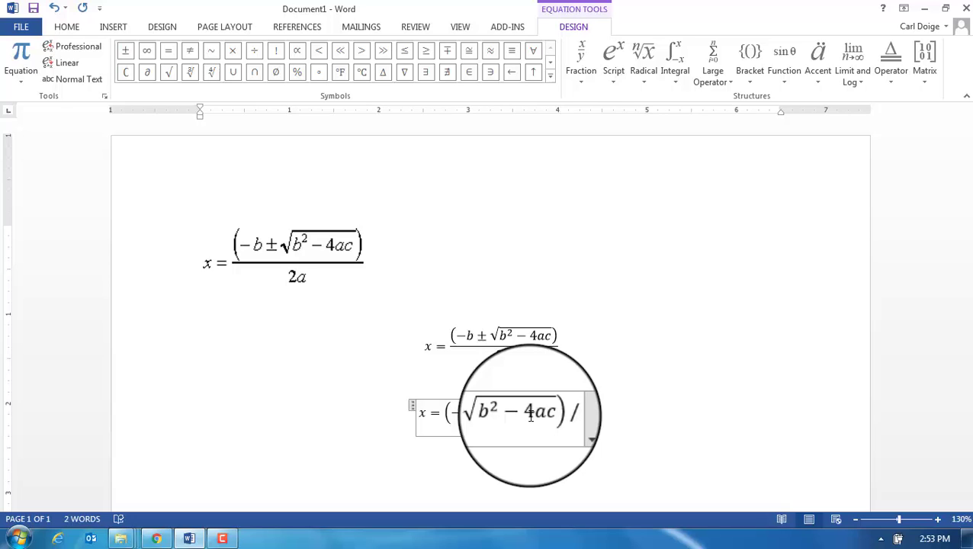
text(2a)
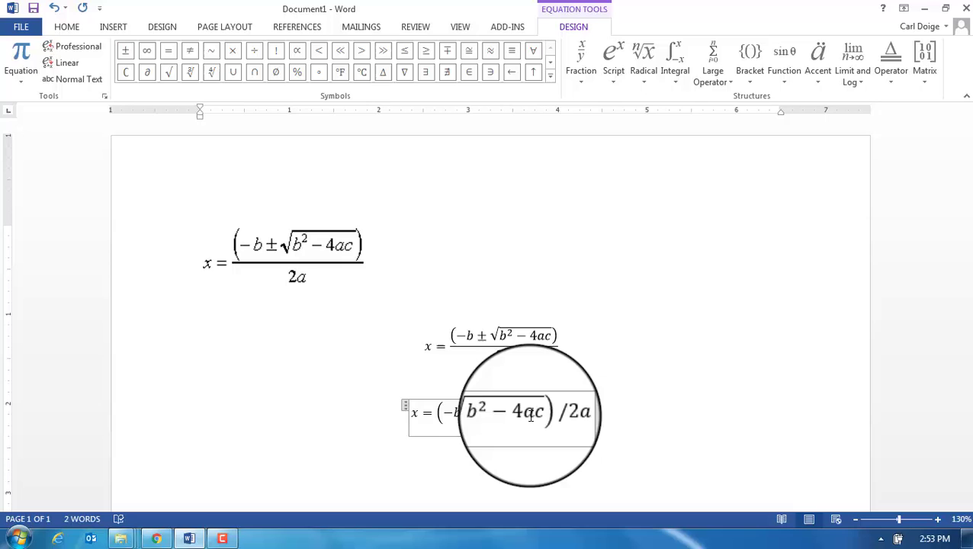
key(space)
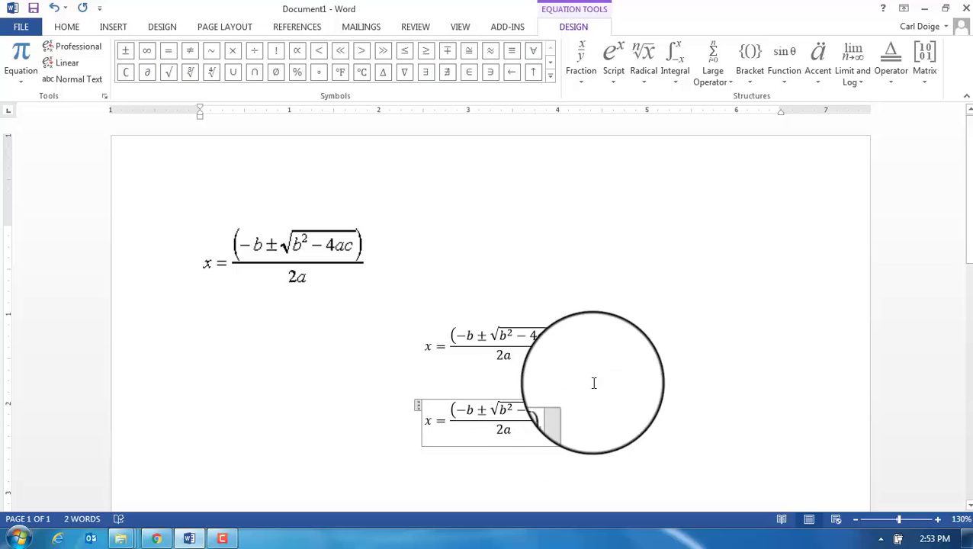
Leave the second equation, add a new line below it and insert a third blank equation there
click(587, 386)
click(578, 421)
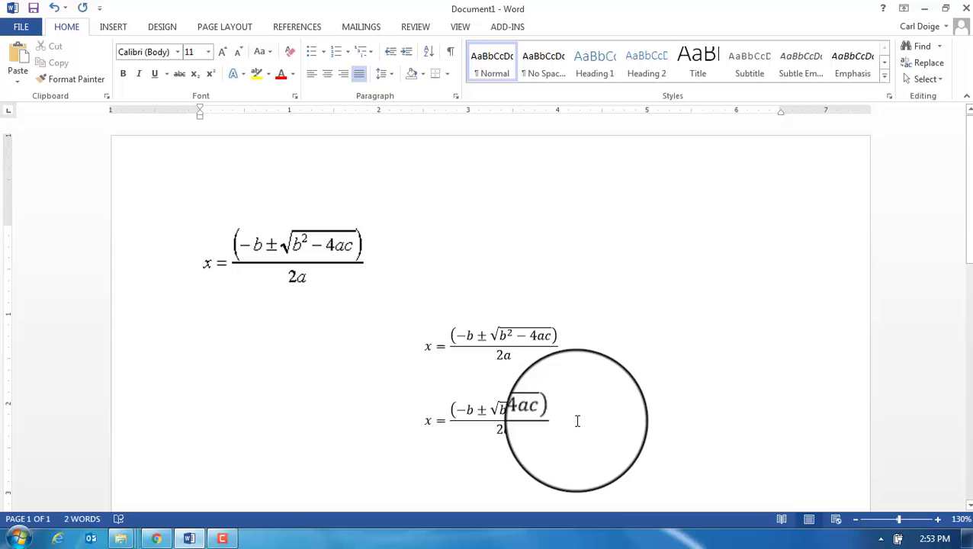
key(Return)
key(Return)
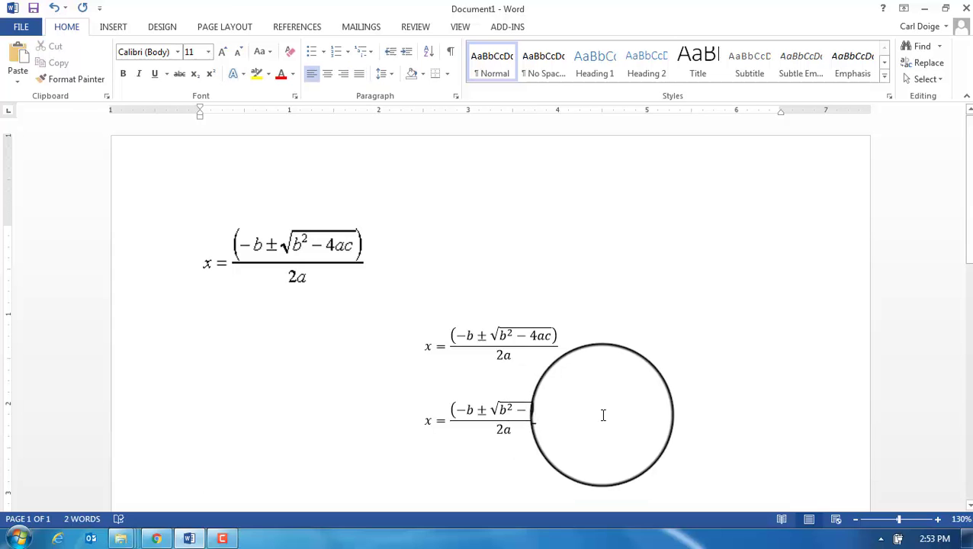
click(113, 28)
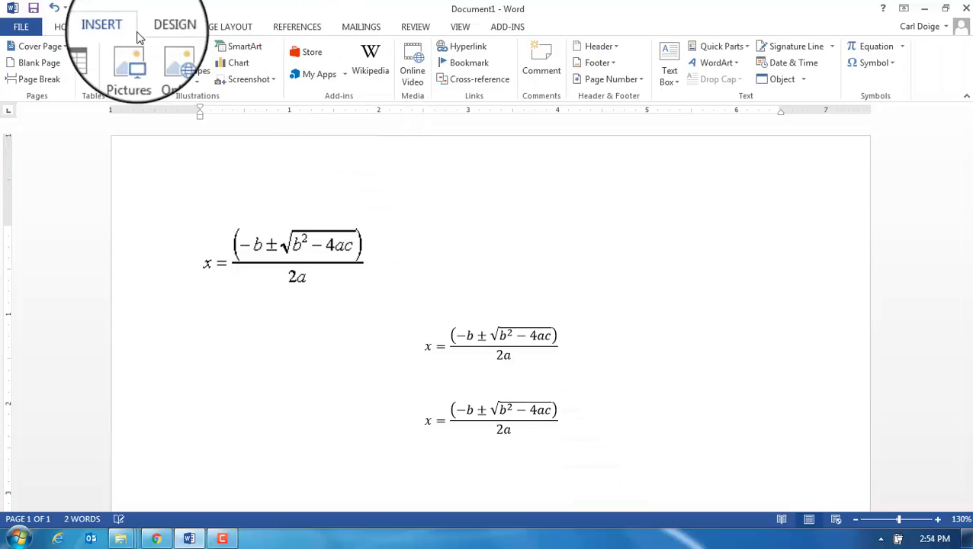
click(869, 48)
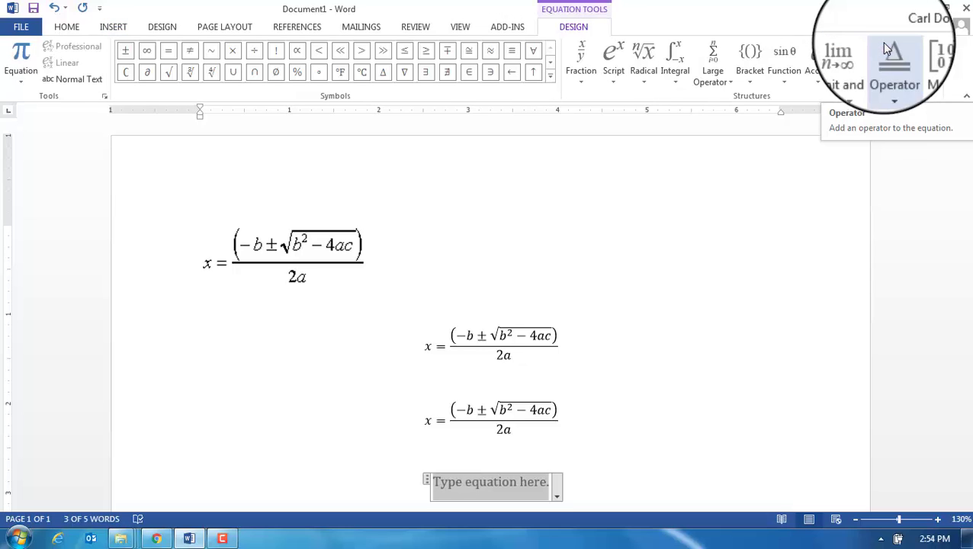
Enter "x = (−b ±" in the third equation
text(x=)
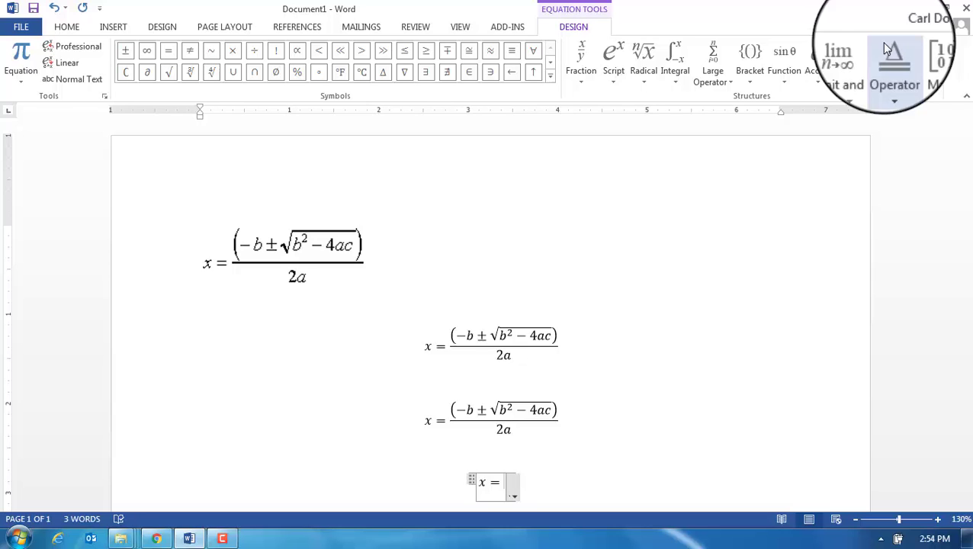
text(()
text(-)
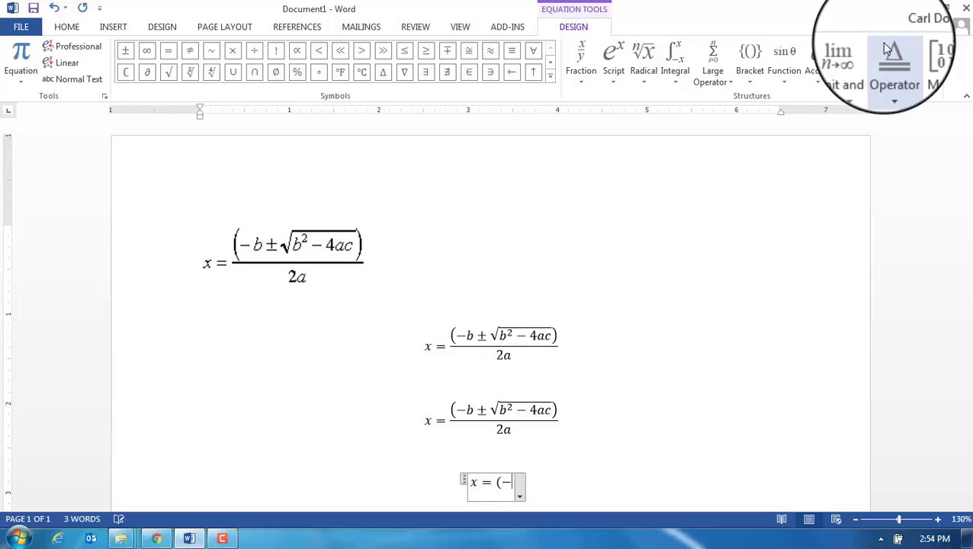
text(b)
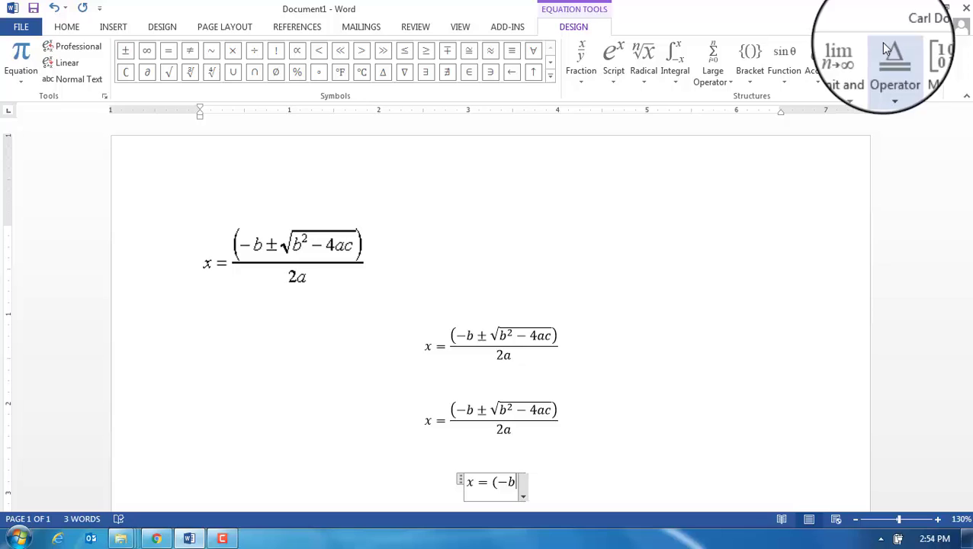
click(133, 51)
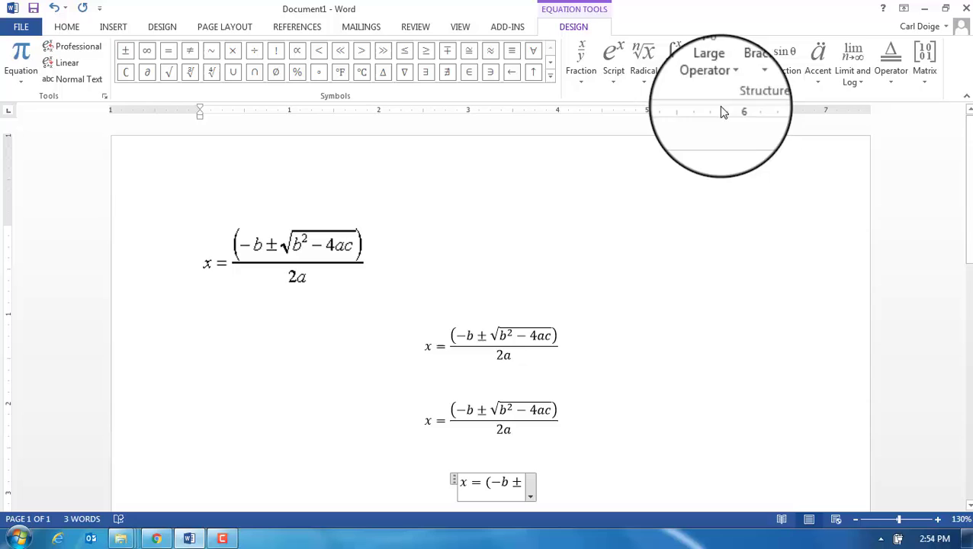
Add a plain square root containing b^2 − 4ac to the third equation and move the cursor out of the radical
click(648, 79)
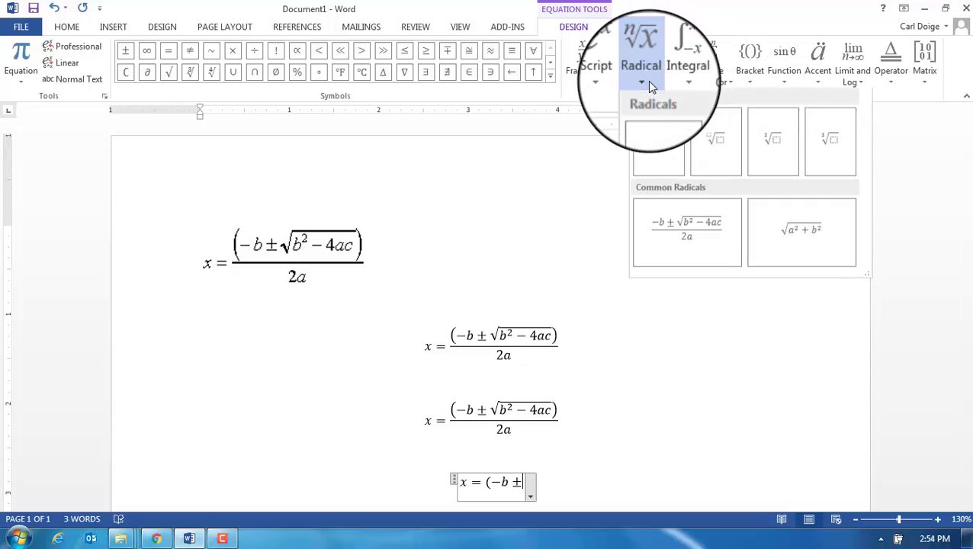
click(667, 137)
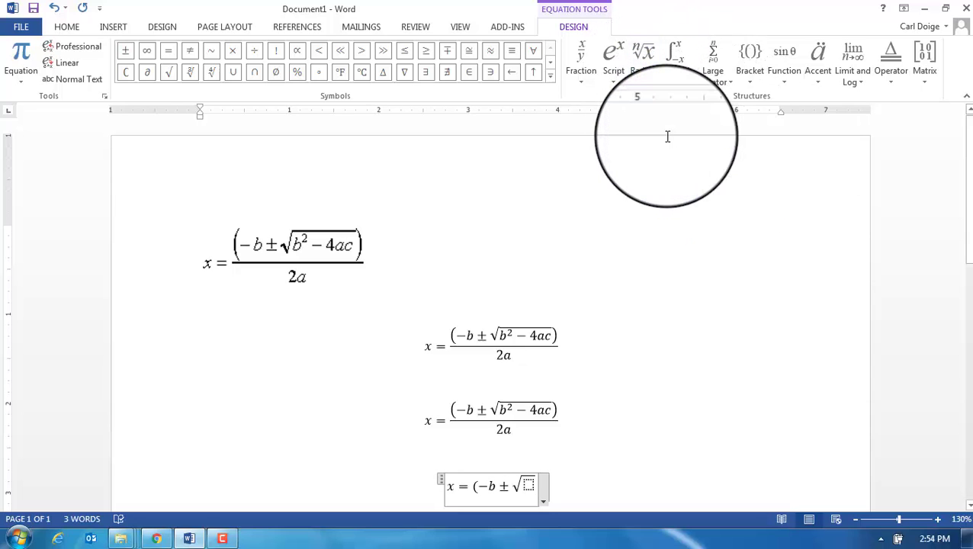
click(529, 483)
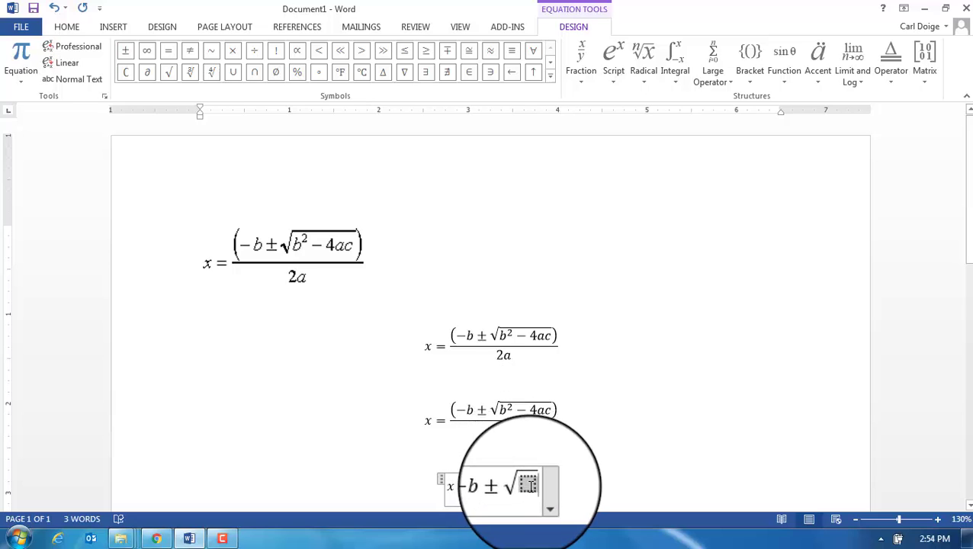
text(b)
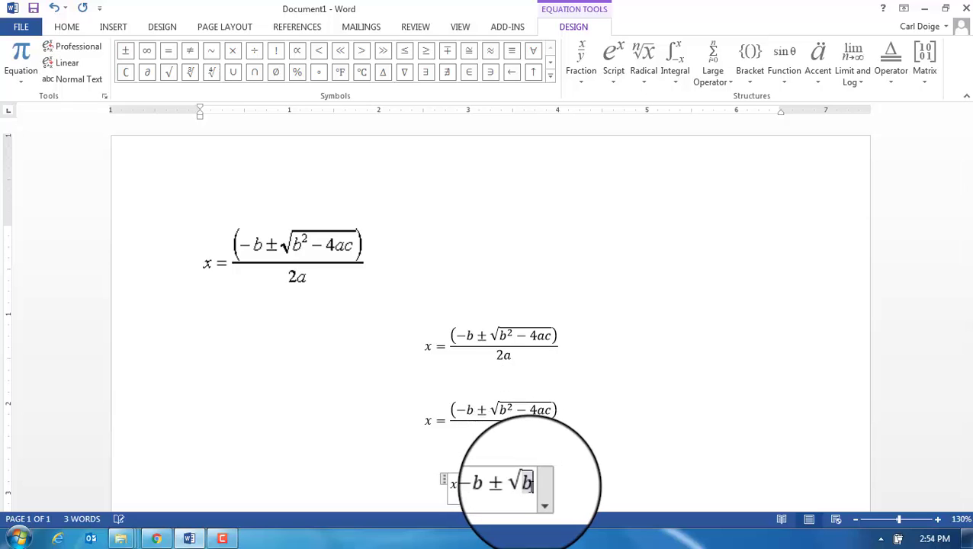
text(^2)
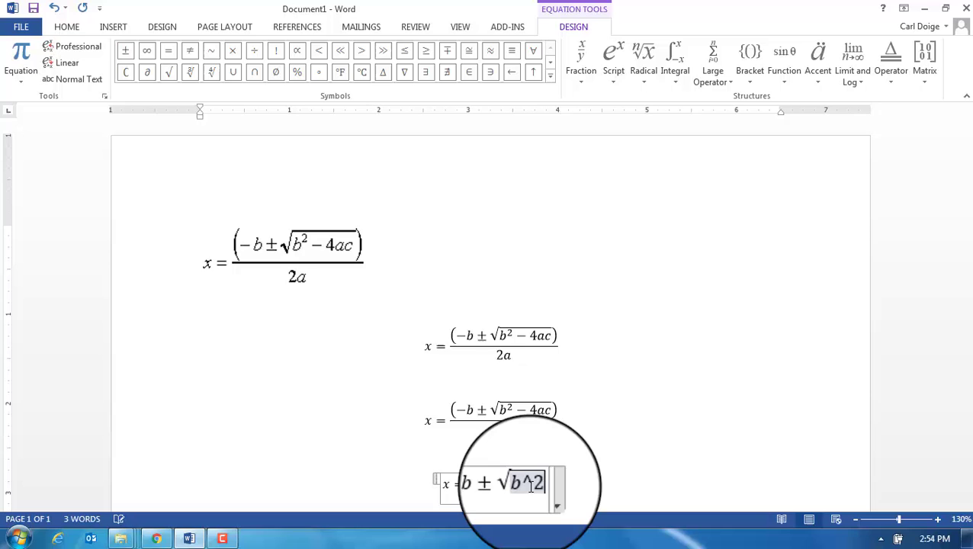
key(space)
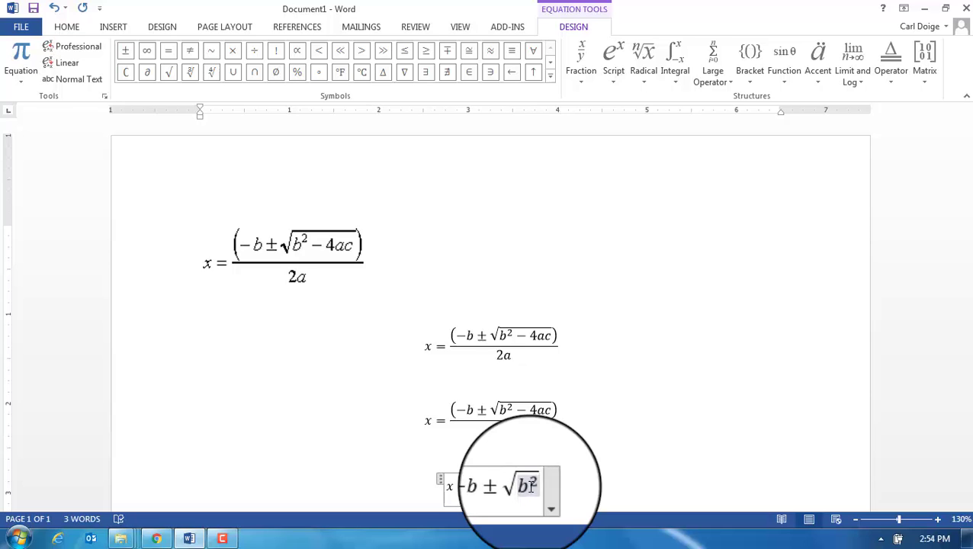
text(-4)
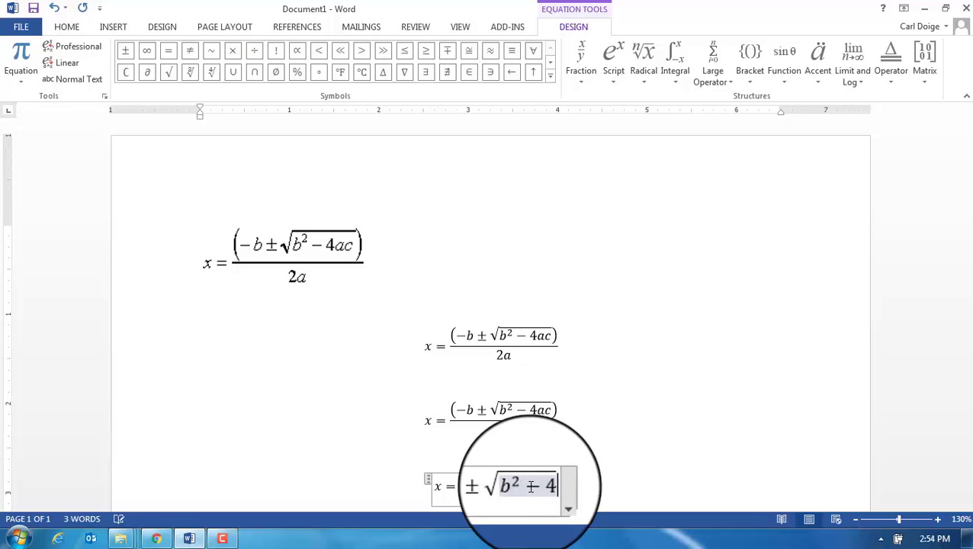
text(ac)
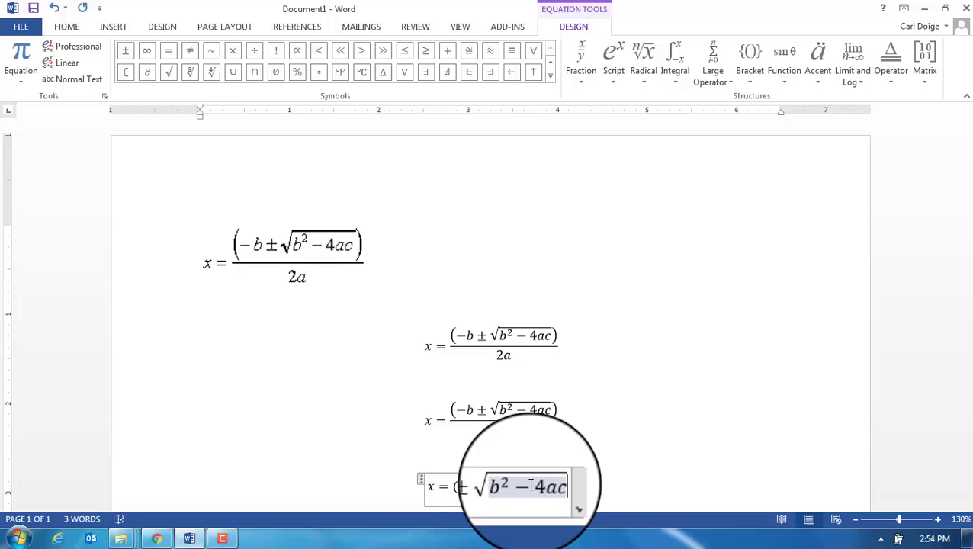
key(Right)
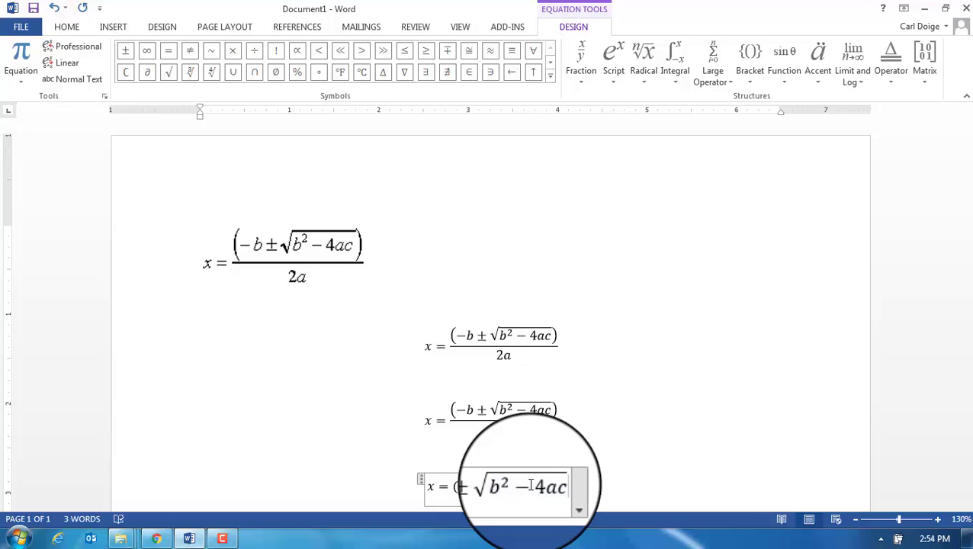
Close the bracket in the third equation, append /2a, convert the expression into a stacked fraction and leave the equation
text())
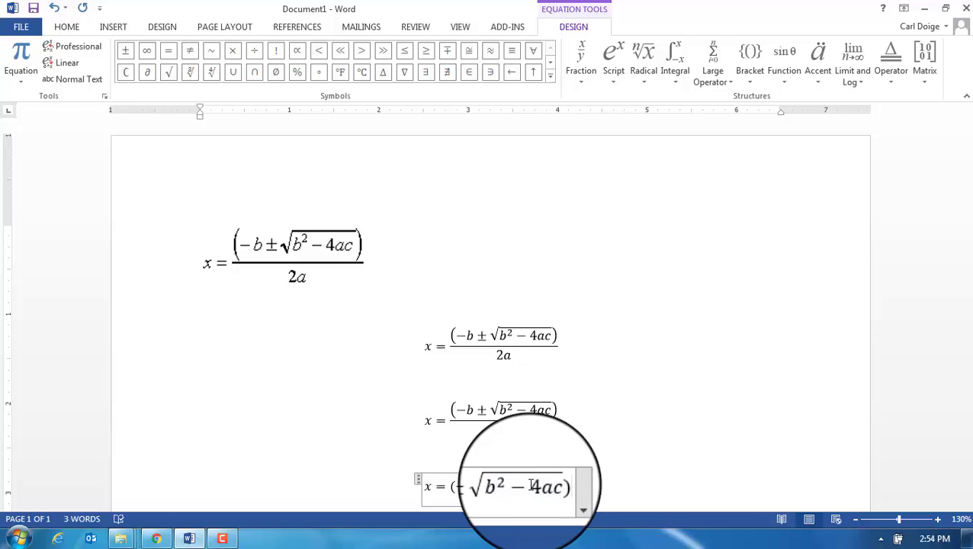
key(space)
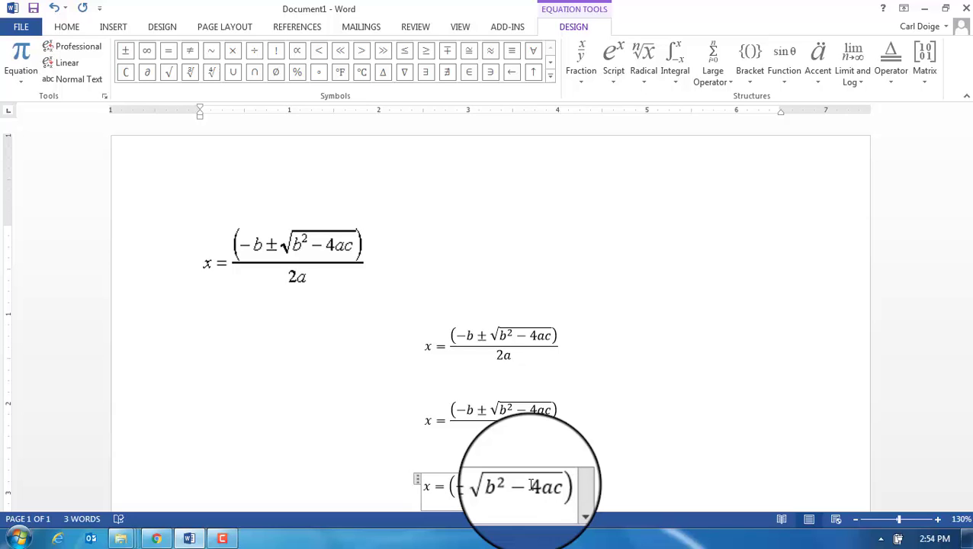
text(/)
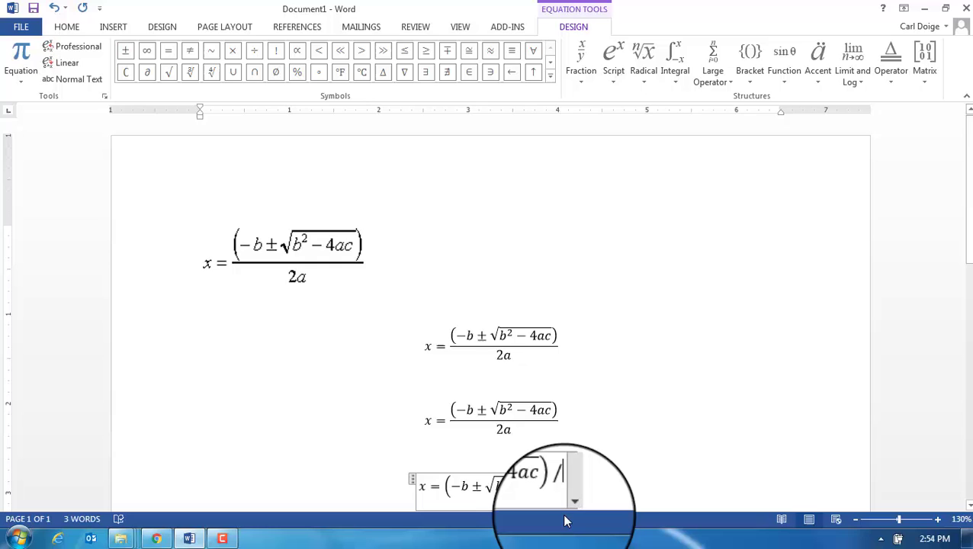
text(2a)
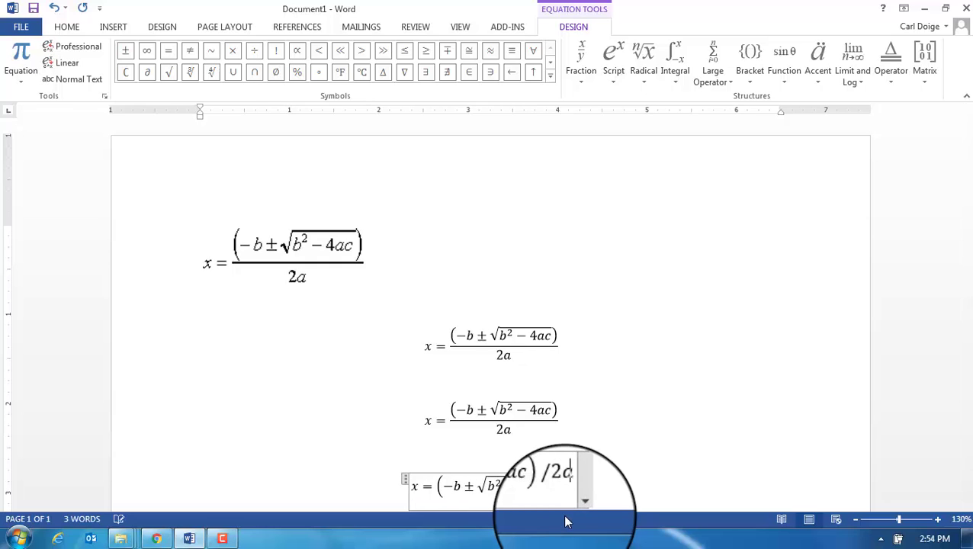
key(space)
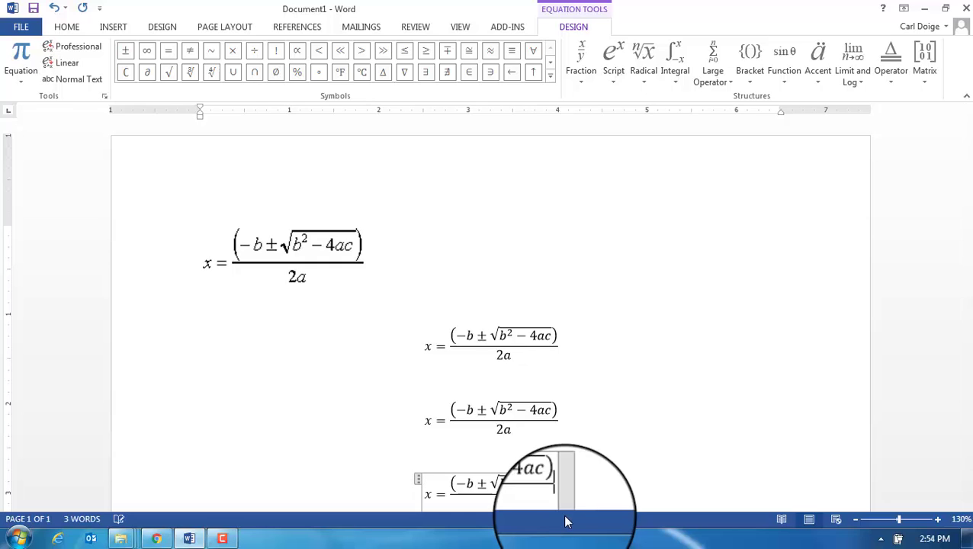
click(687, 463)
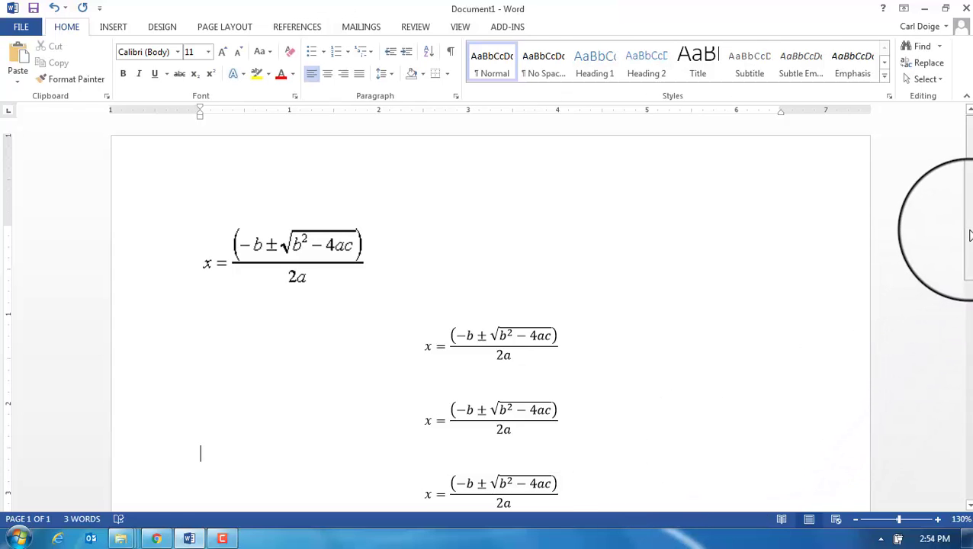
drag(970, 235, 942, 269)
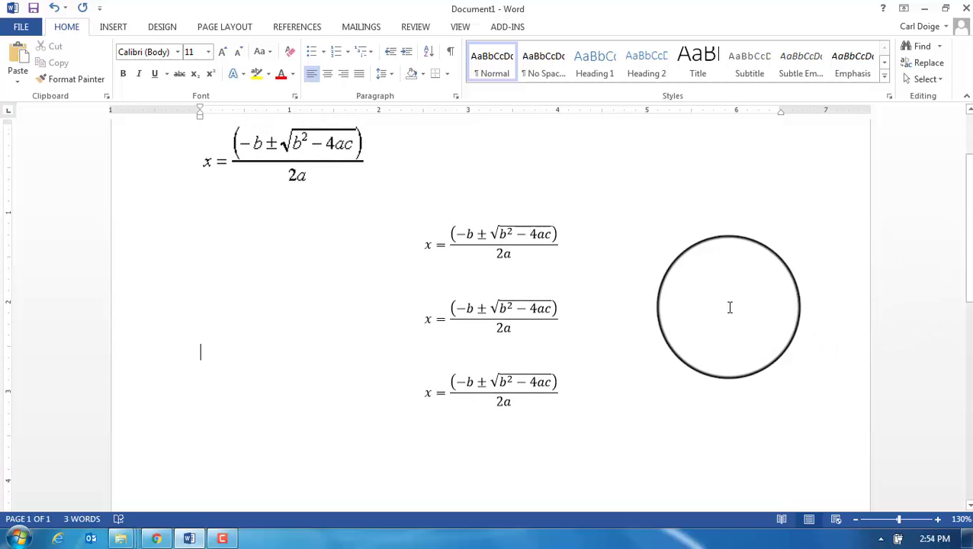